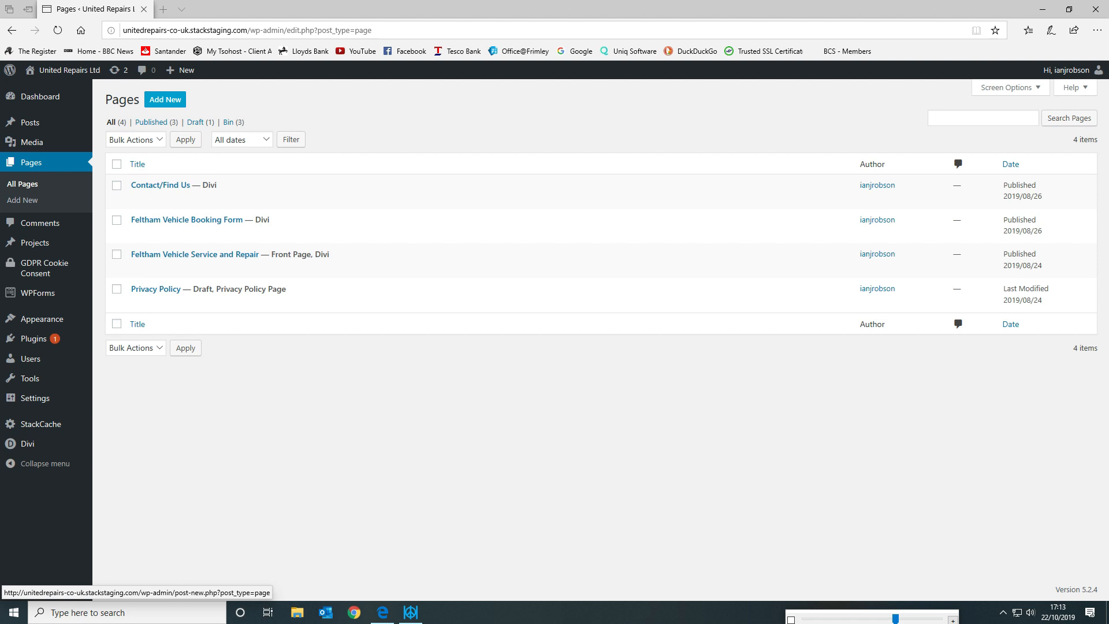
Add a new page, build it from scratch with the Divi Builder, and insert a row of three equal columns.
click(165, 99)
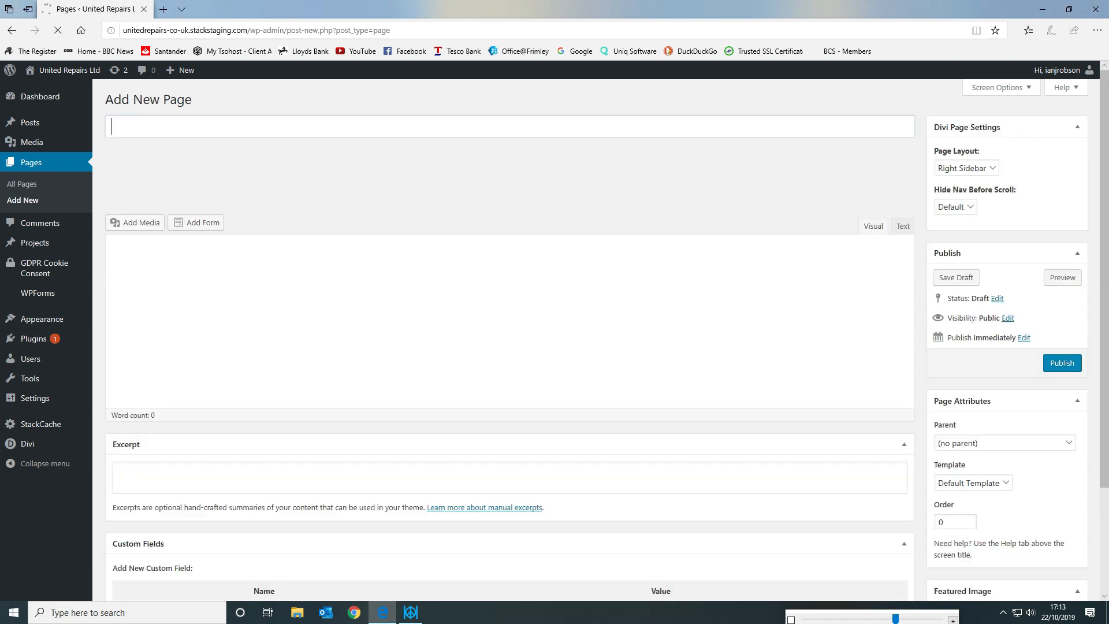
click(160, 185)
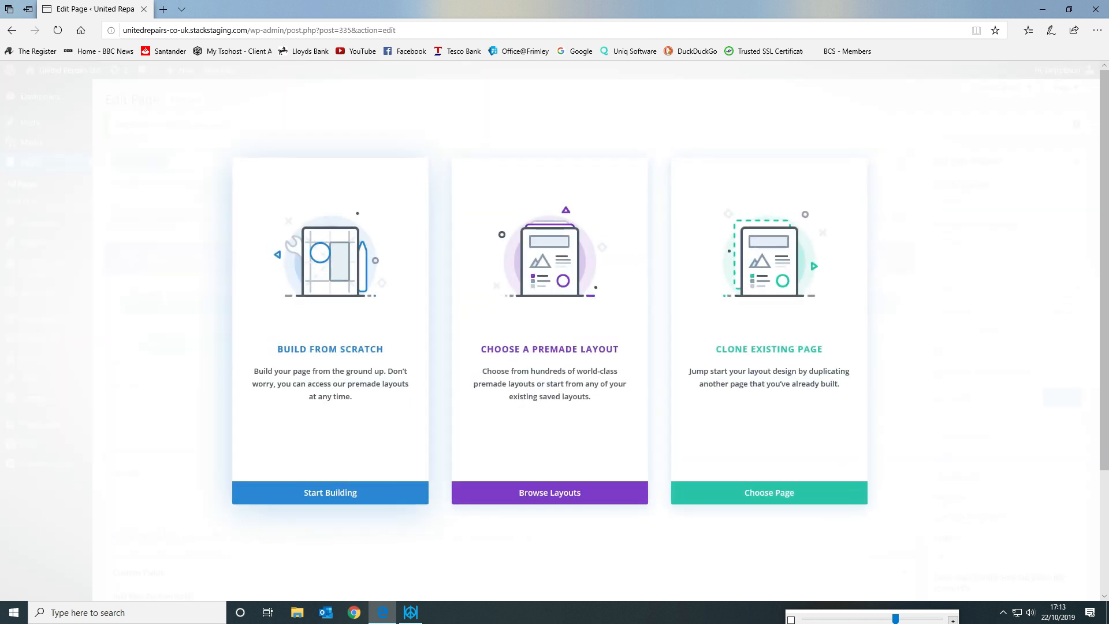
click(331, 493)
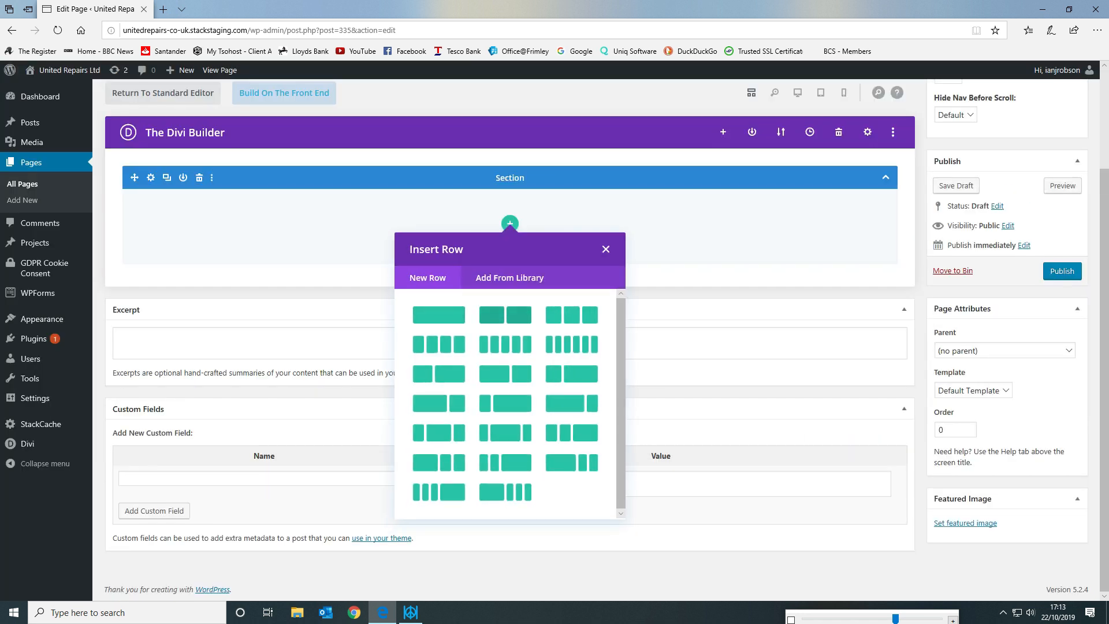
click(572, 314)
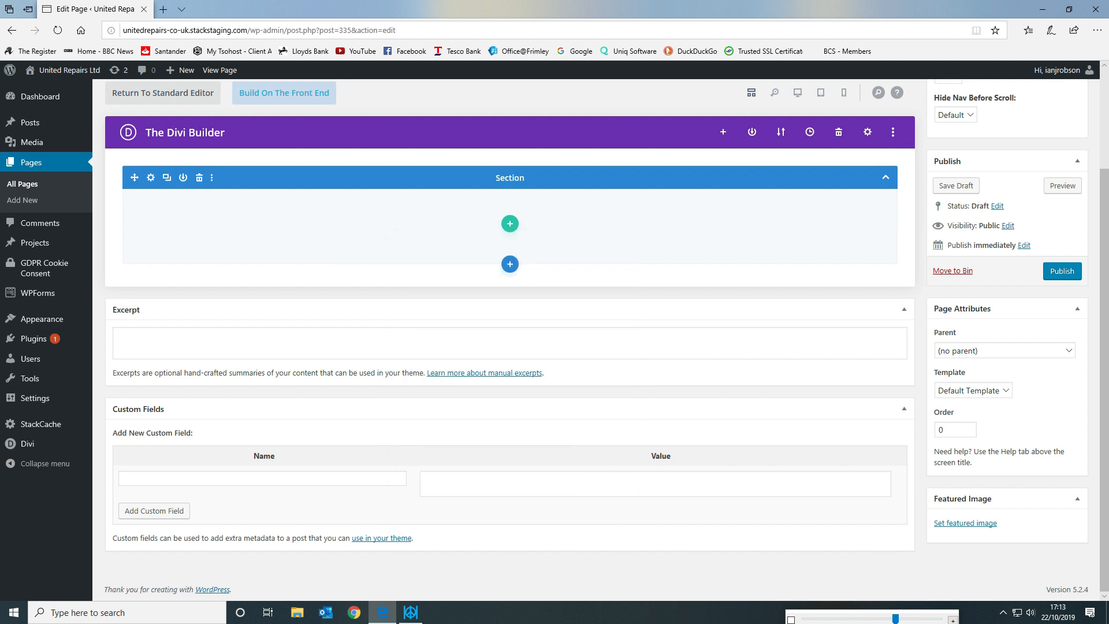
Insert a Blurb module in the row's first column and title it "Test text 1".
scroll(213, 414, down, 5)
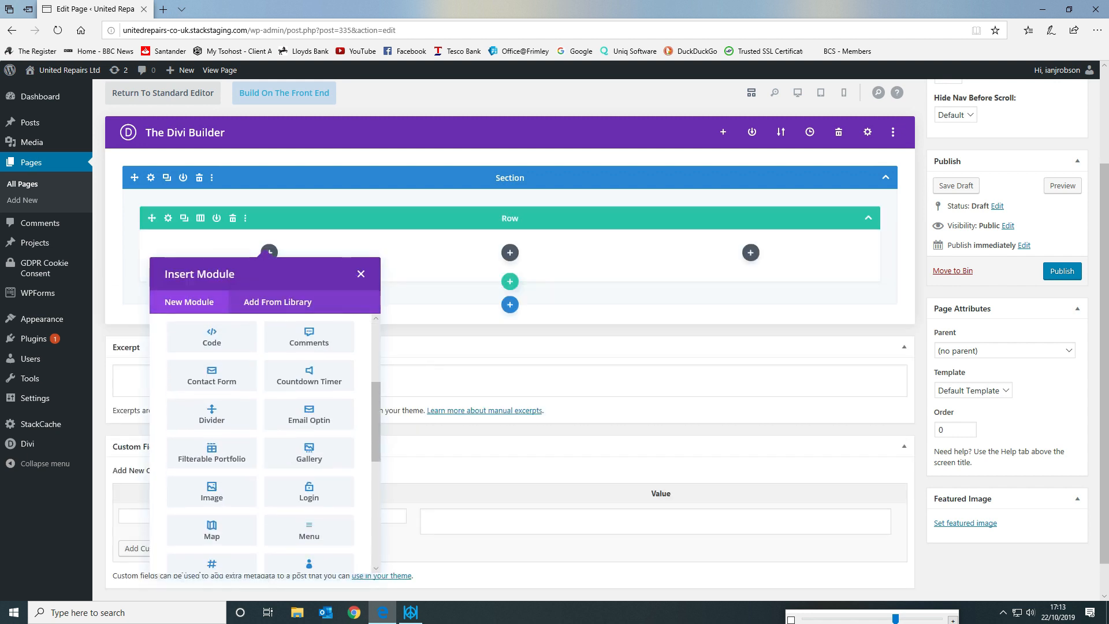
scroll(300, 381, up, 4)
click(213, 415)
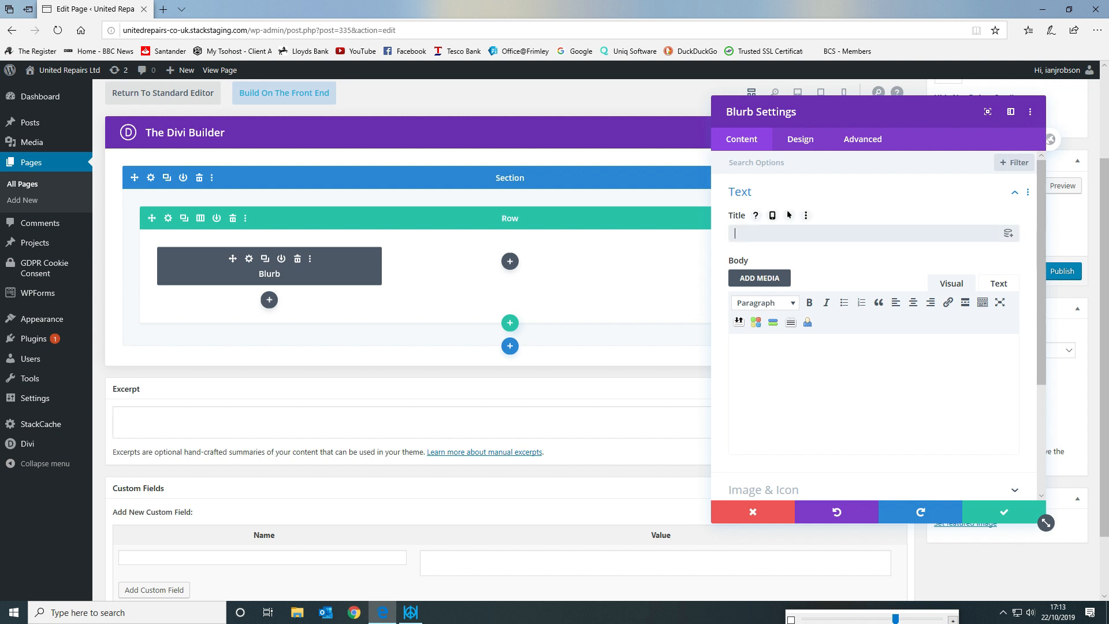
text(Test text 1)
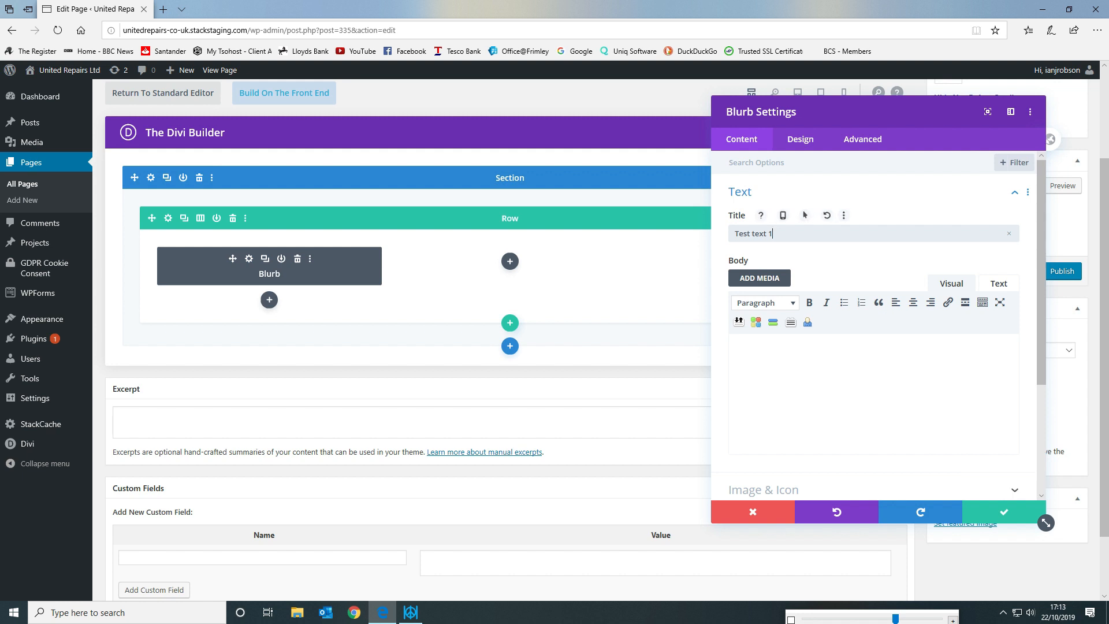
Give the blurb 3px rounded corners and a 2px border on all sides.
click(800, 139)
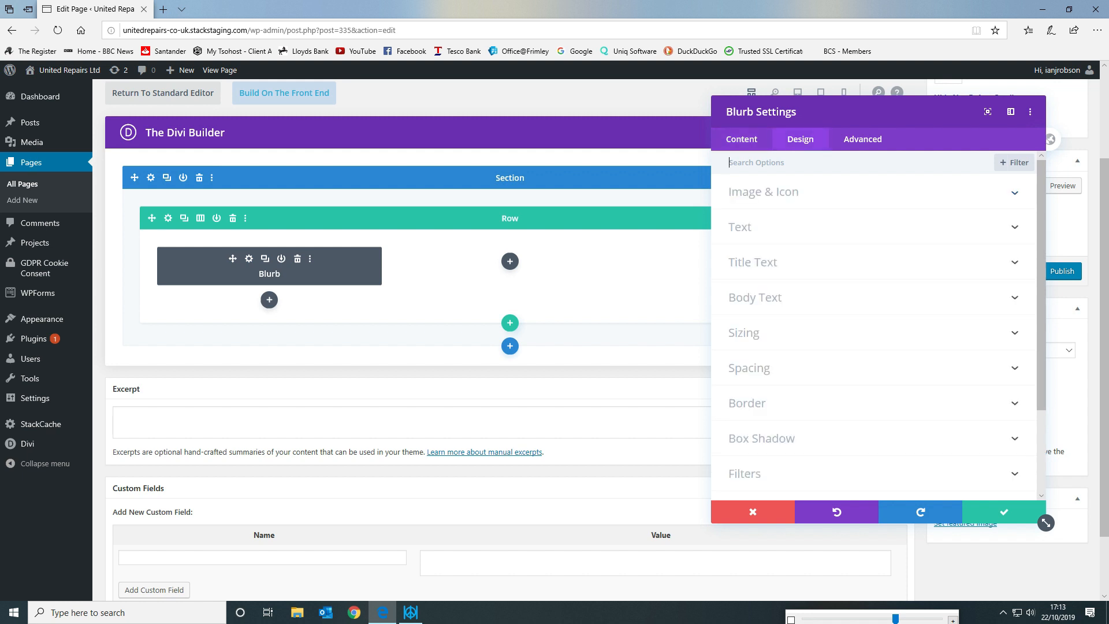
click(841, 402)
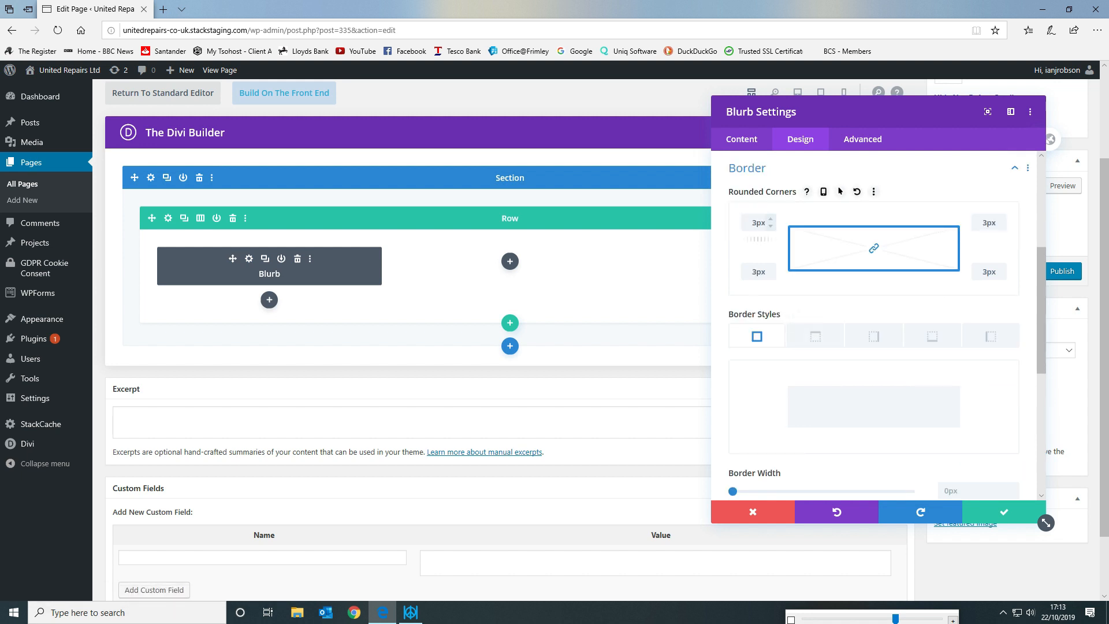
scroll(841, 191, down, 2)
click(739, 386)
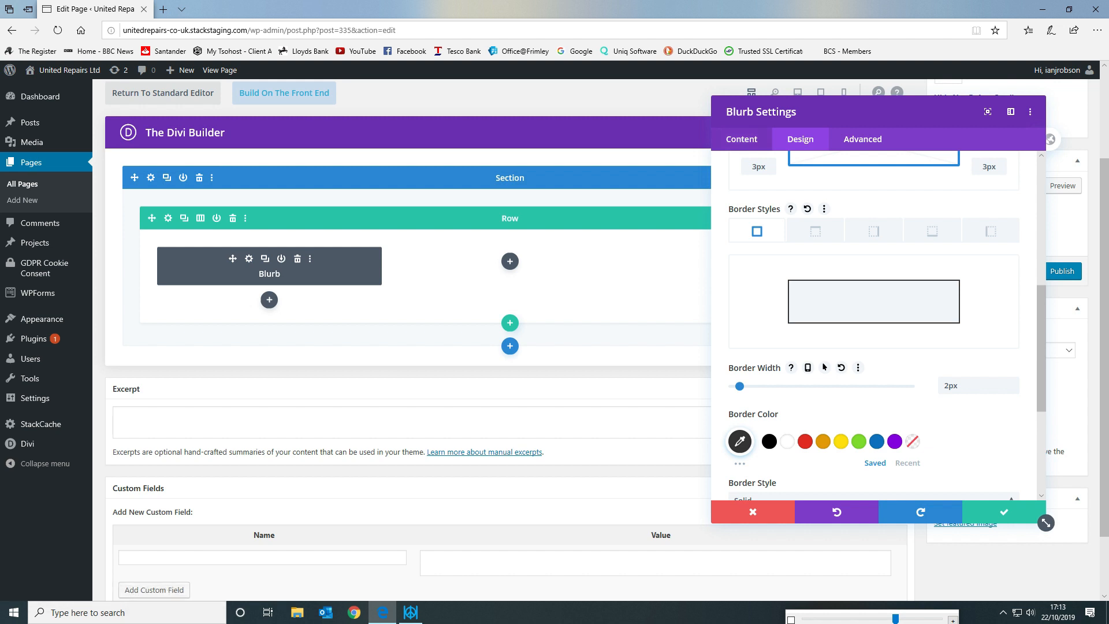
Add the alloy wheel image services-img-04-357x242.jpg to the blurb at Thumbnail – 150 × 150 size and save the blurb.
click(741, 140)
click(763, 227)
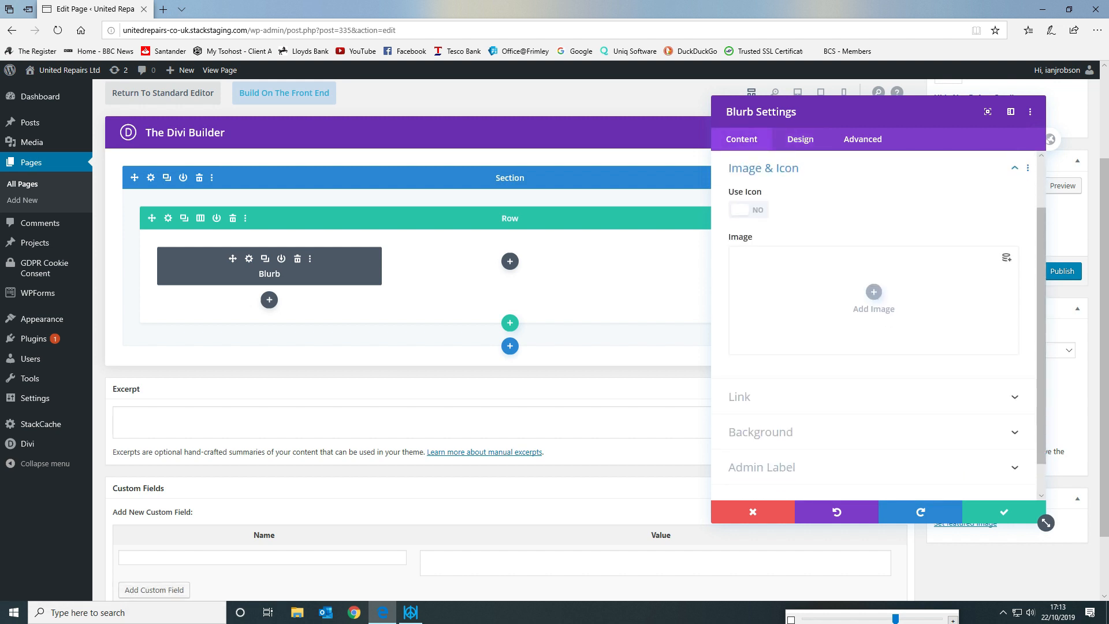
click(874, 294)
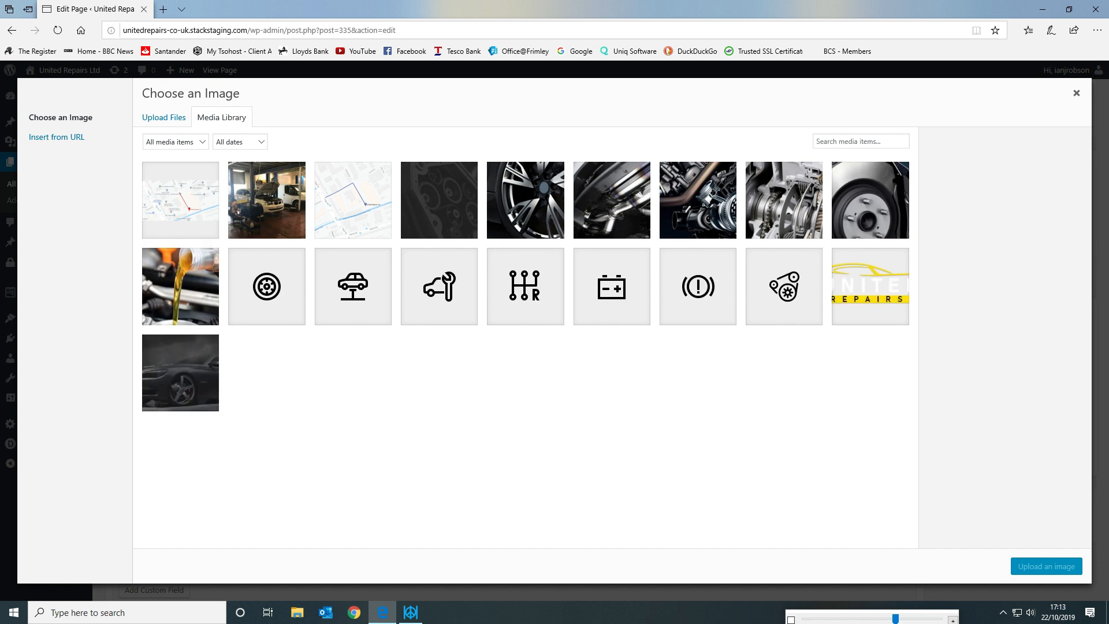
click(525, 200)
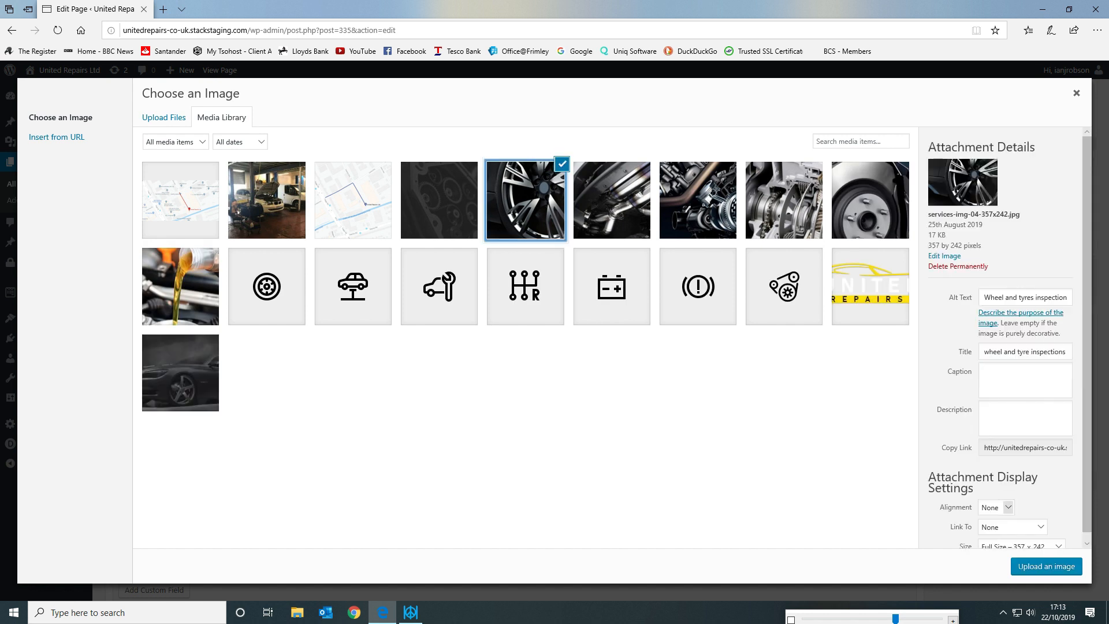
scroll(1040, 522, down, 1)
click(1020, 539)
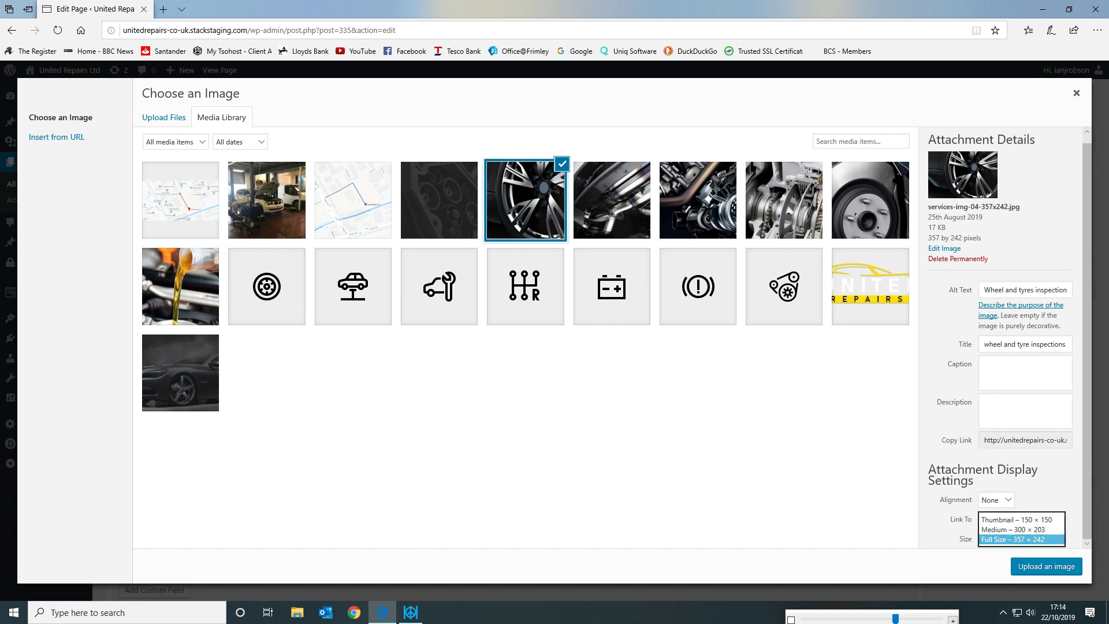
click(1017, 517)
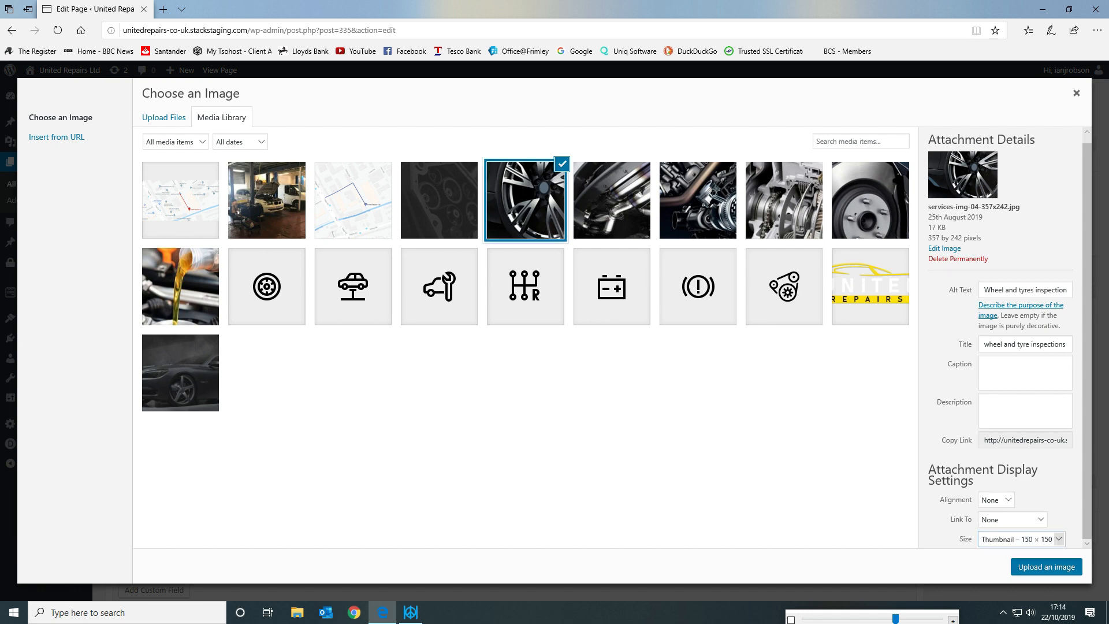
click(1047, 566)
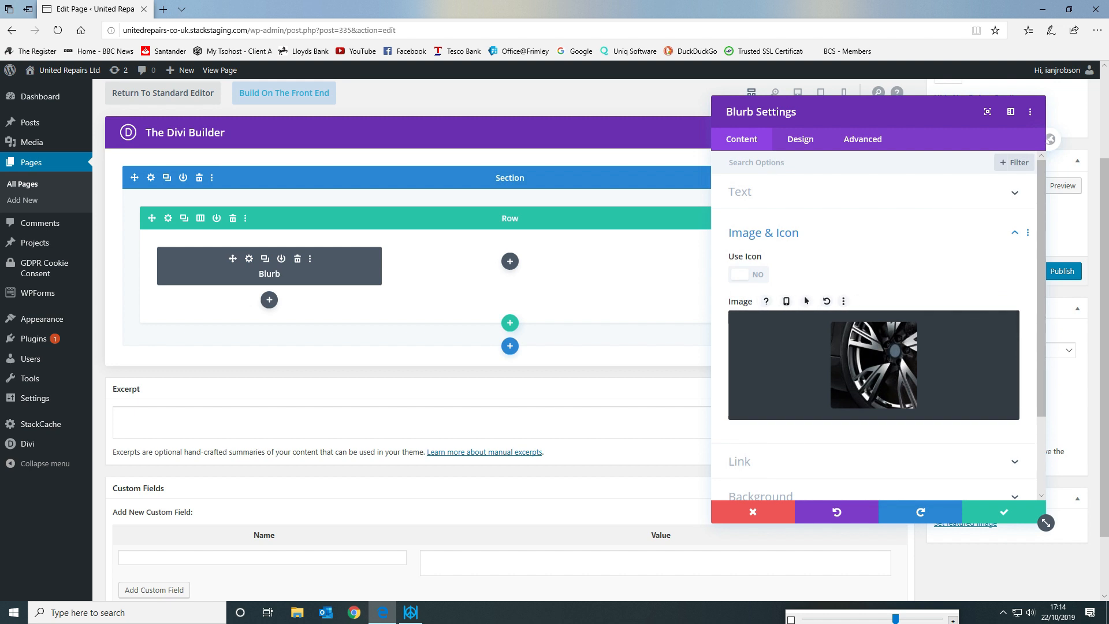
click(1004, 512)
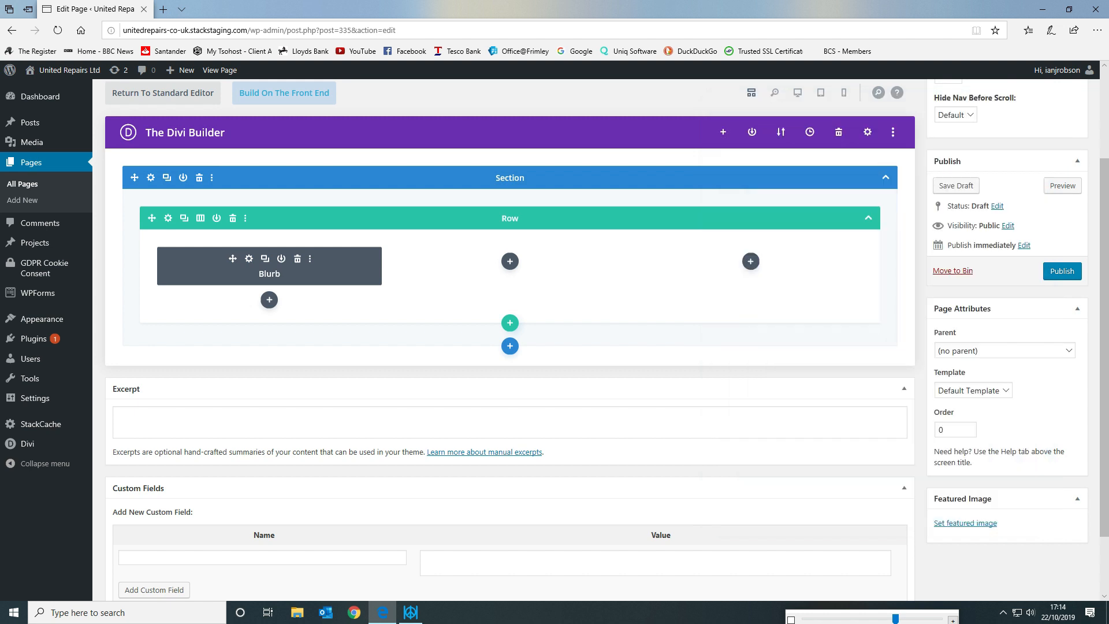
Duplicate the blurb twice, placing one copy in the second column and one in the third.
click(265, 259)
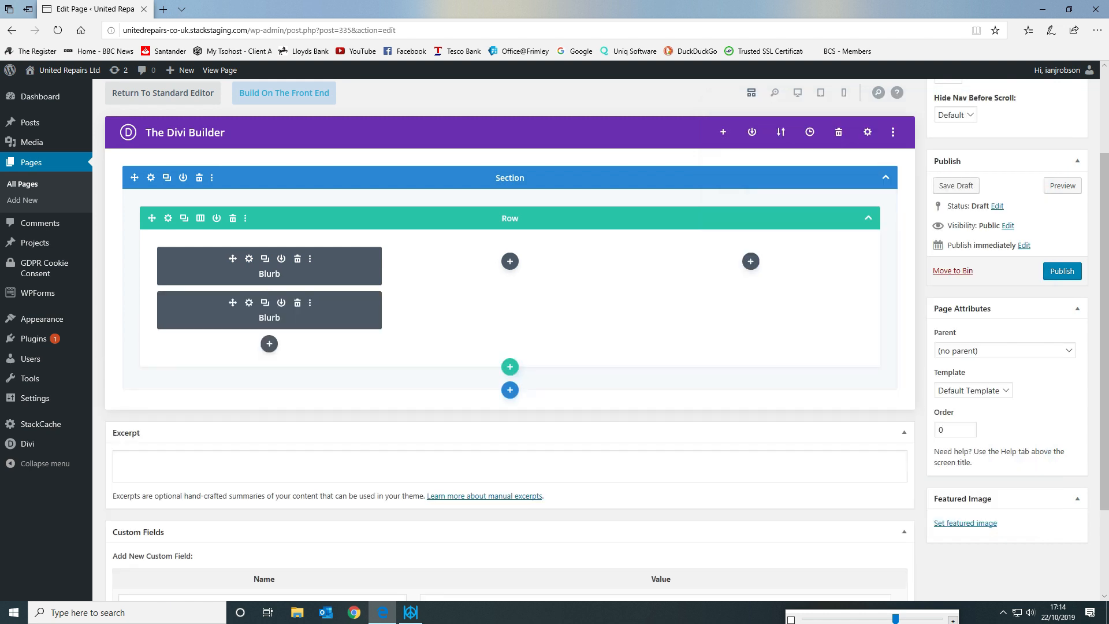
drag(233, 303, 450, 257)
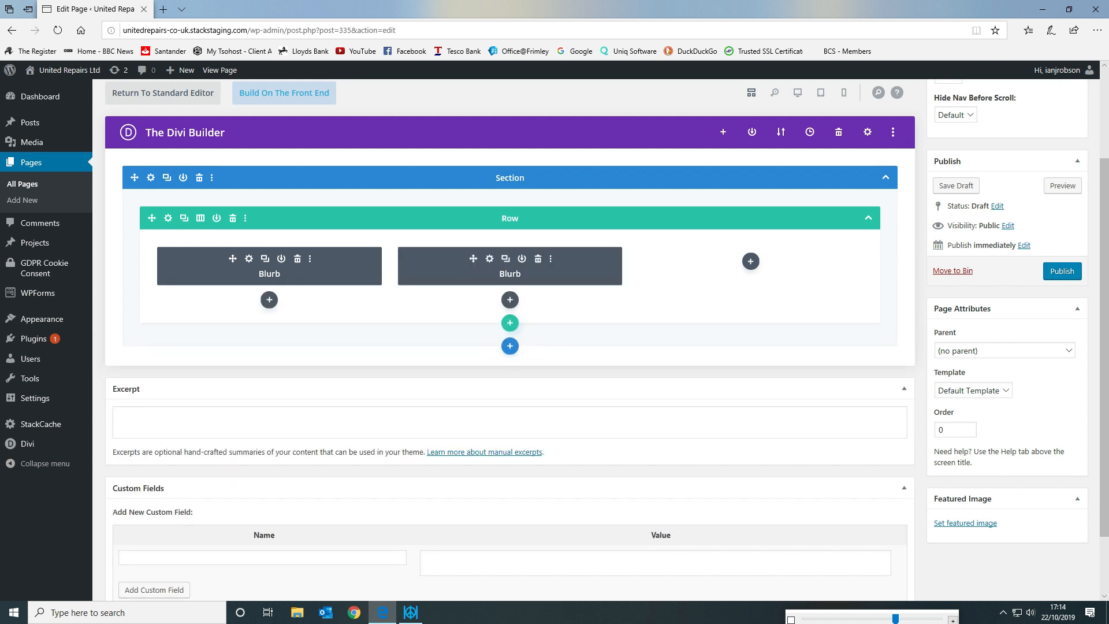
click(506, 258)
drag(473, 302, 696, 257)
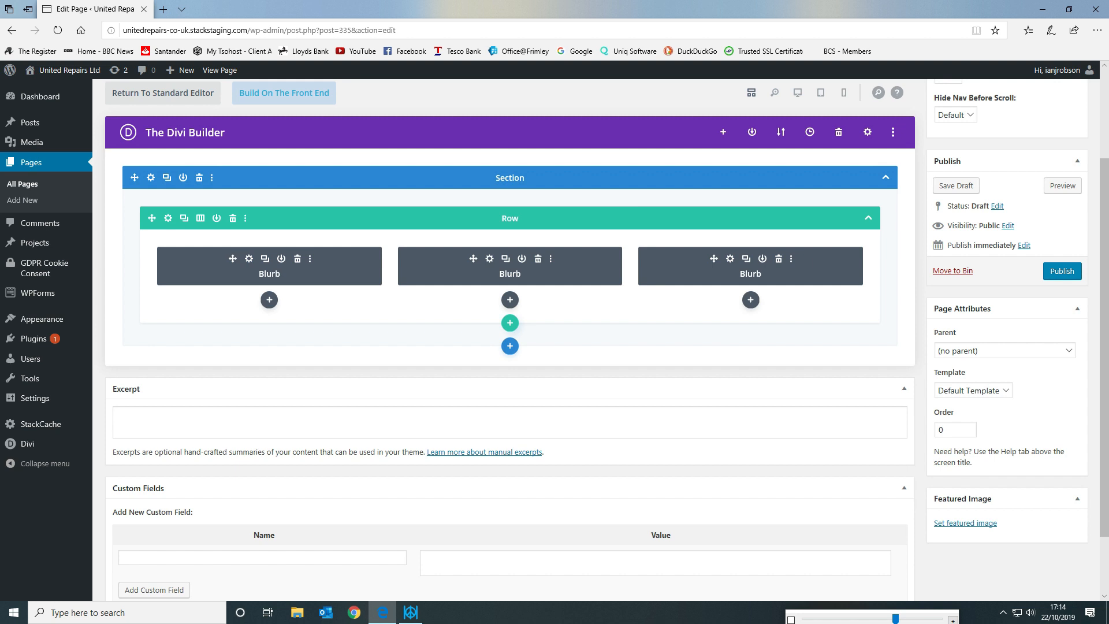
Change the title of the second column's blurb to "Test text 2" and save it.
click(730, 259)
click(777, 233)
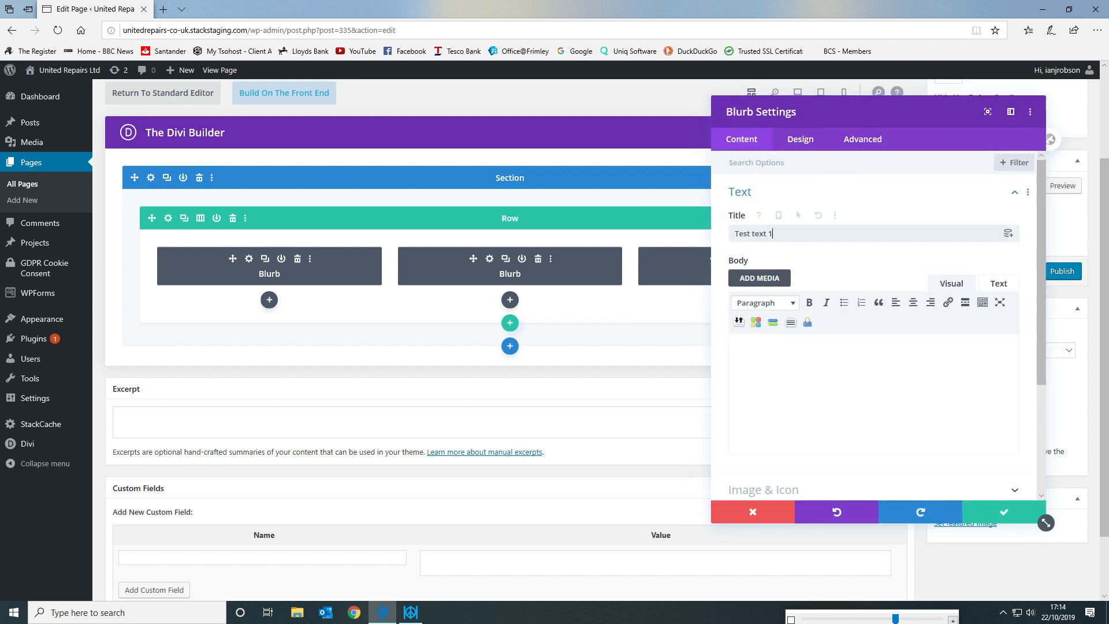
text(2)
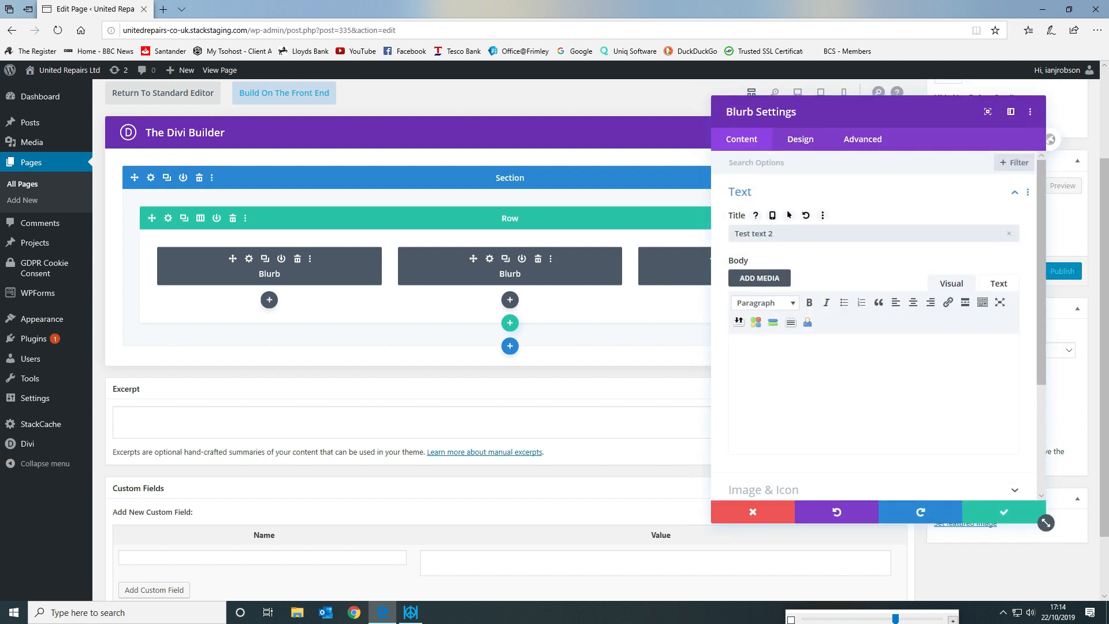
click(1004, 512)
Change the title of the third column's blurb to "Test text 3" and save it.
click(730, 259)
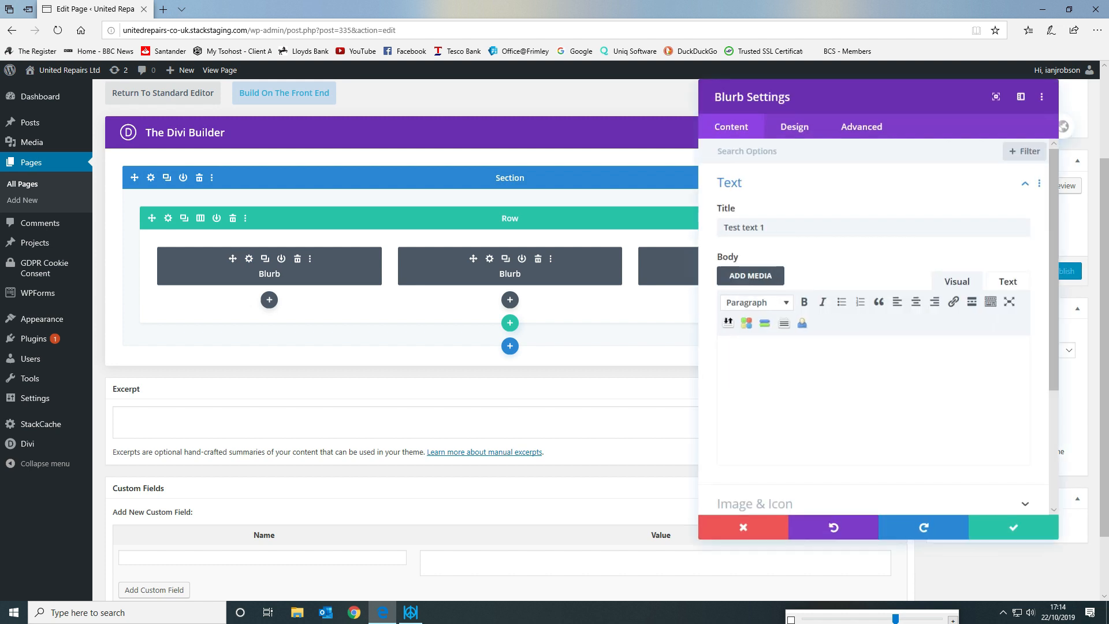
click(773, 233)
key(BackSpace)
text(3)
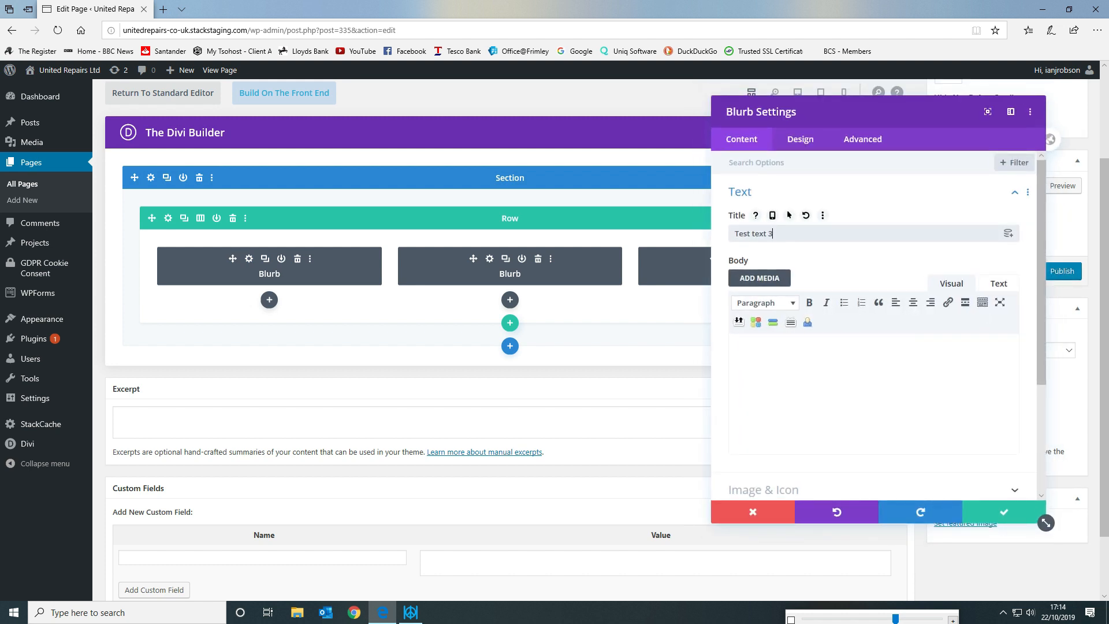
click(1004, 511)
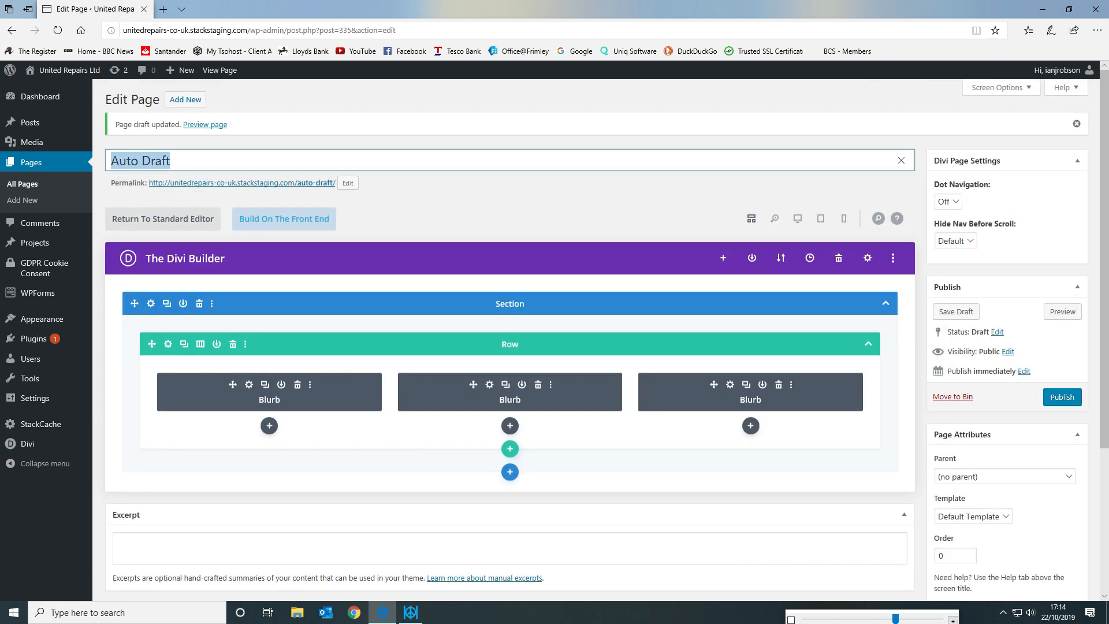
Title the page "Test Page" and publish it.
text(Test Page)
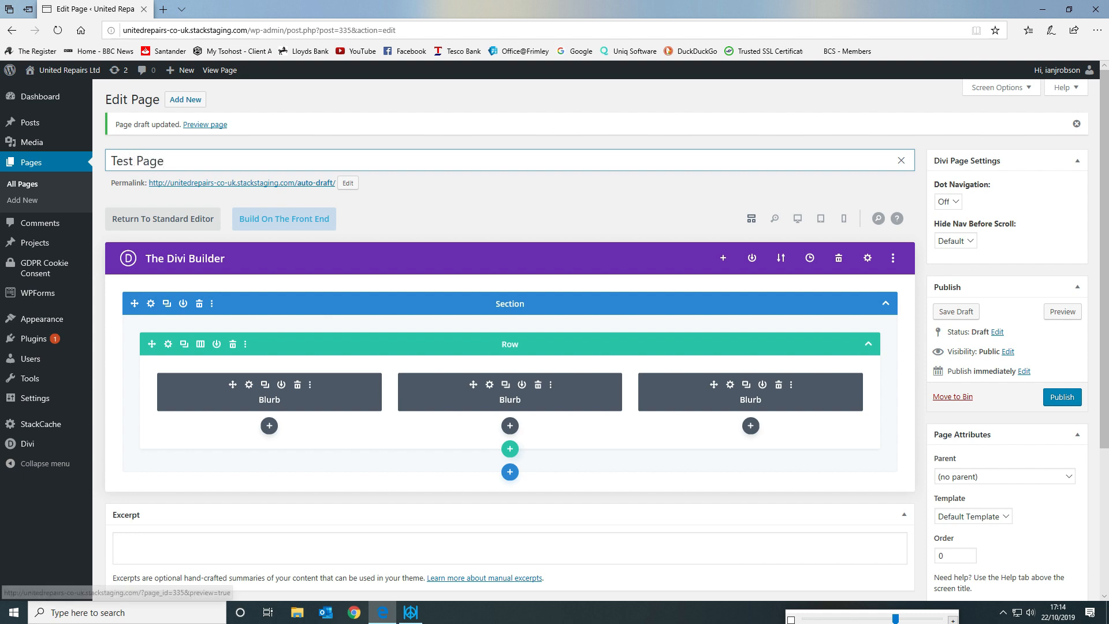
scroll(554, 335, down, 4)
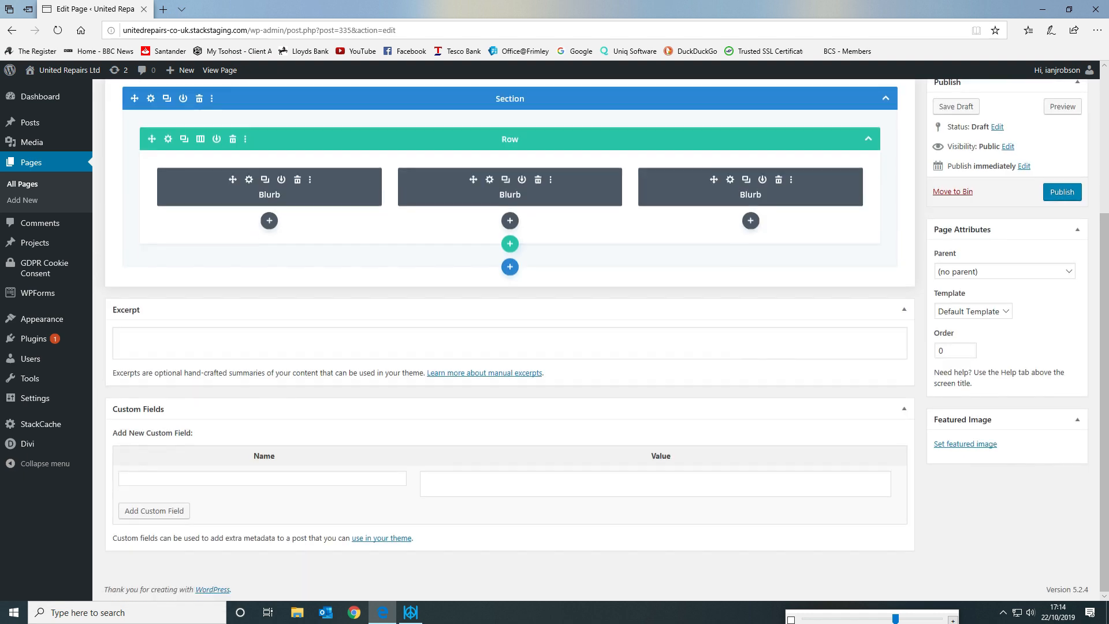
scroll(555, 335, up, 4)
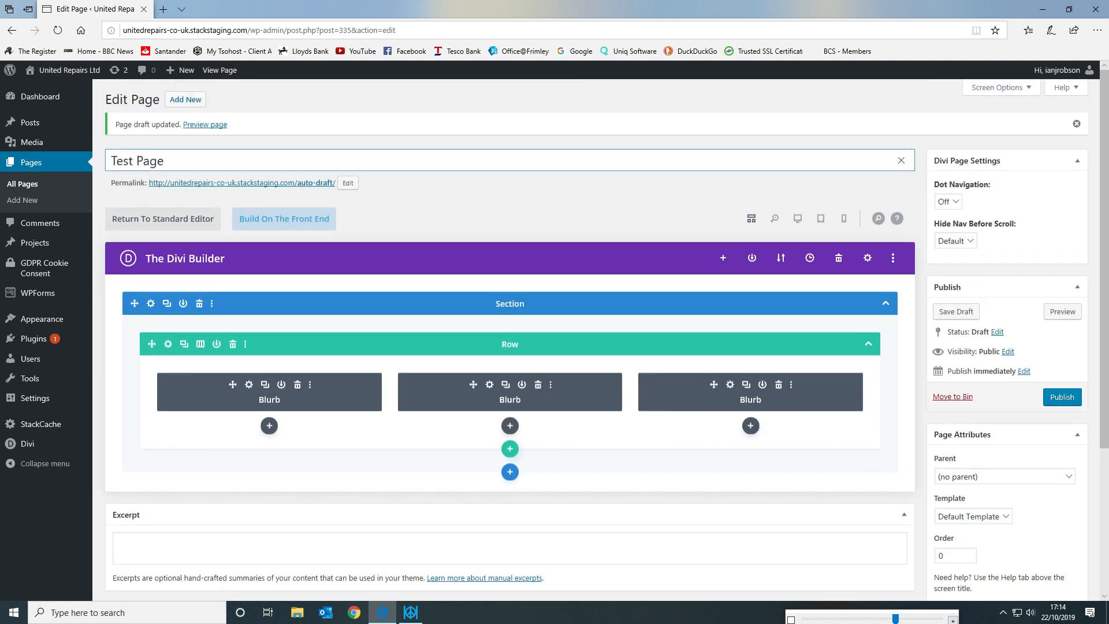
click(1062, 397)
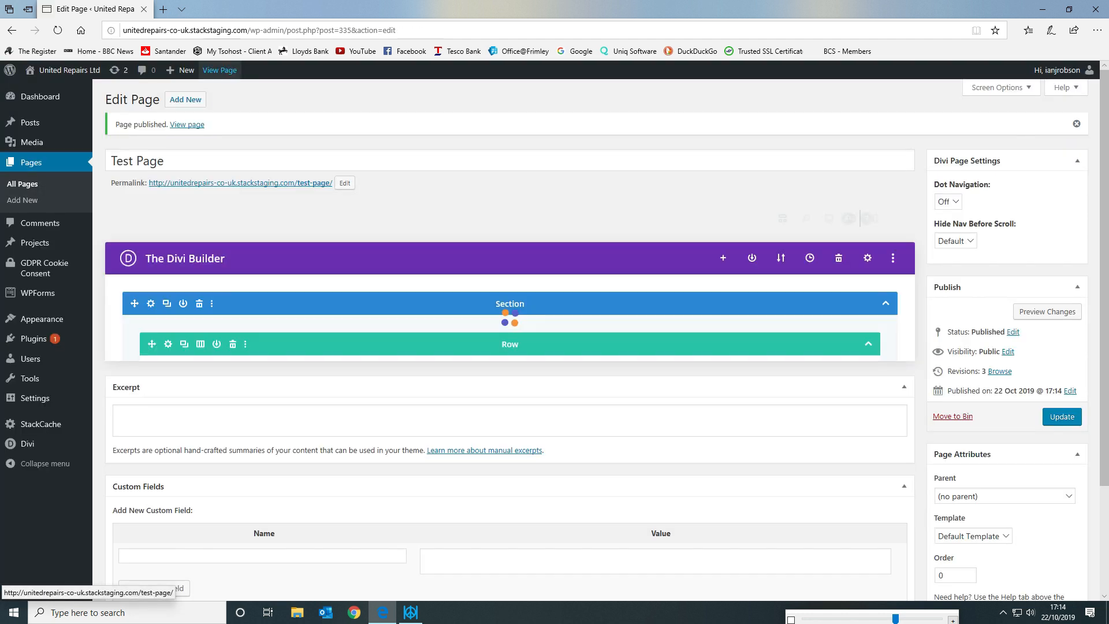
View the published page in a new browser tab, check the three blurbs, and return to the page editor.
right_click(221, 70)
click(258, 82)
click(210, 9)
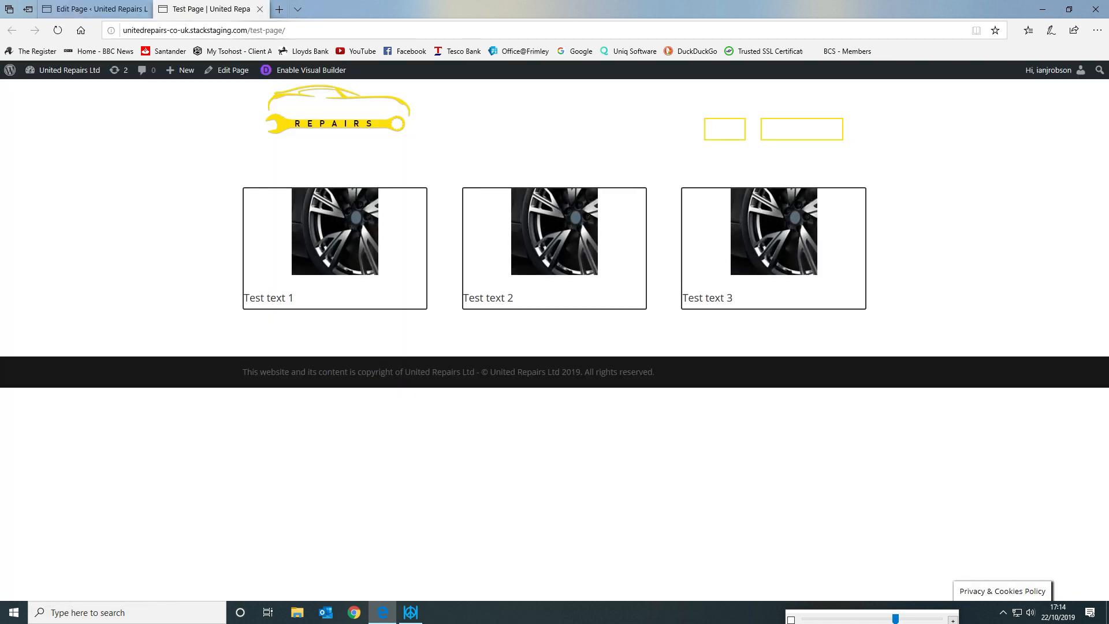
click(102, 9)
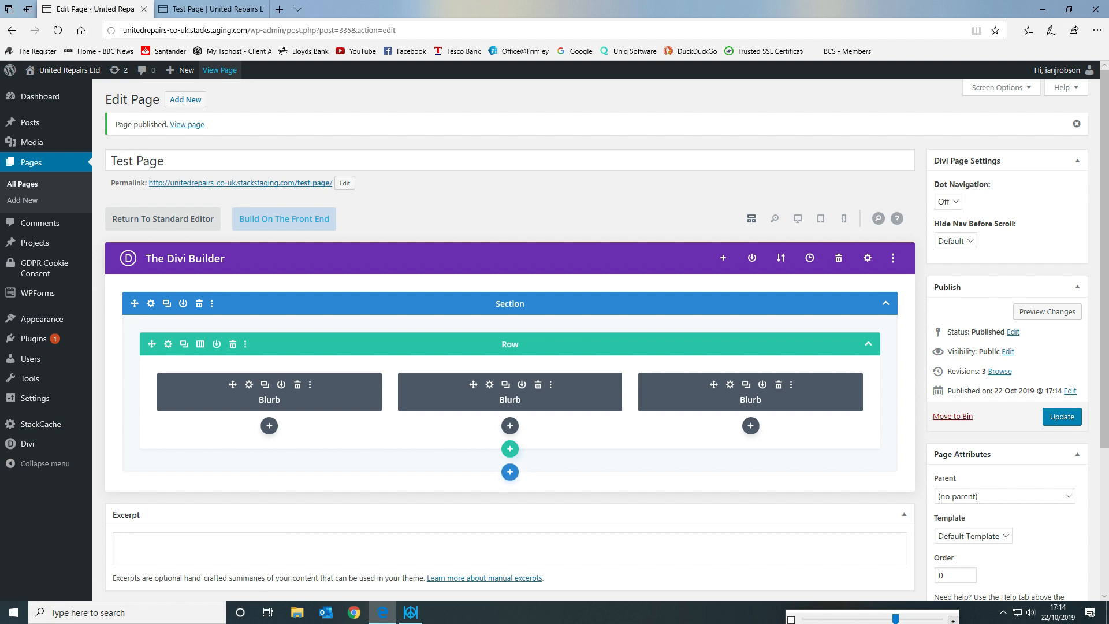
Center the title text of the first column's blurb and save it, keeping only one blurb in that column.
click(265, 384)
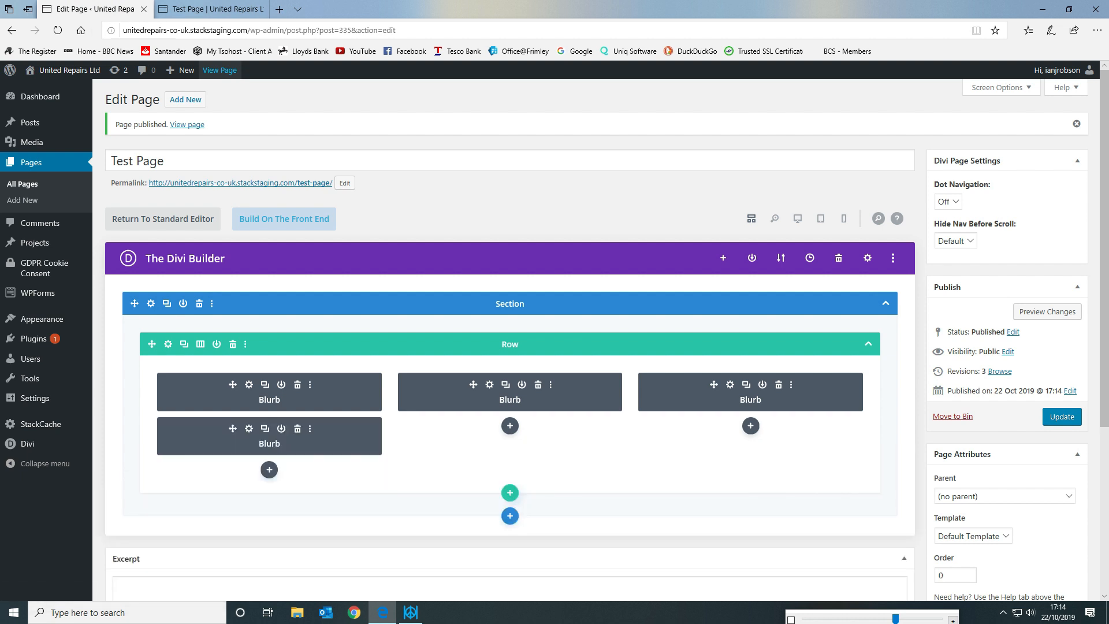
click(298, 429)
click(249, 385)
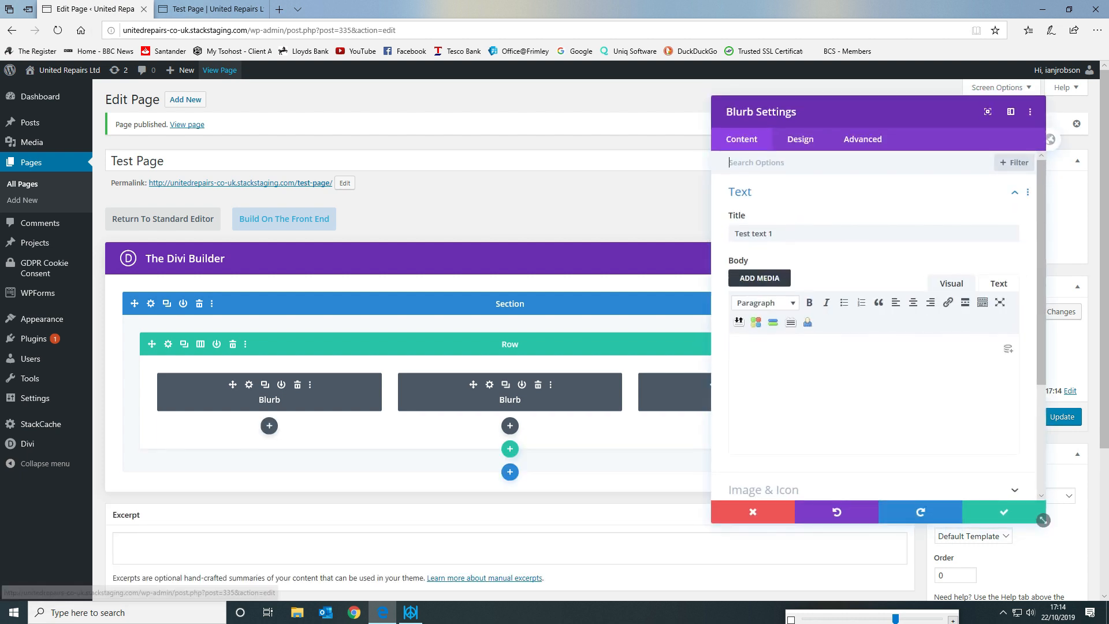
click(800, 139)
click(753, 262)
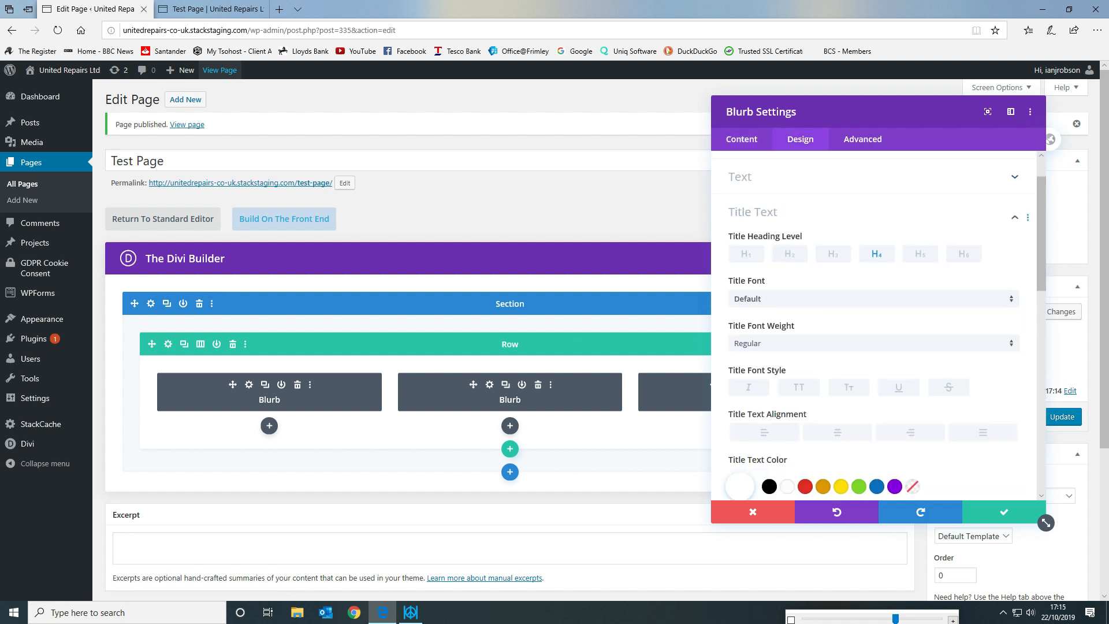
click(837, 388)
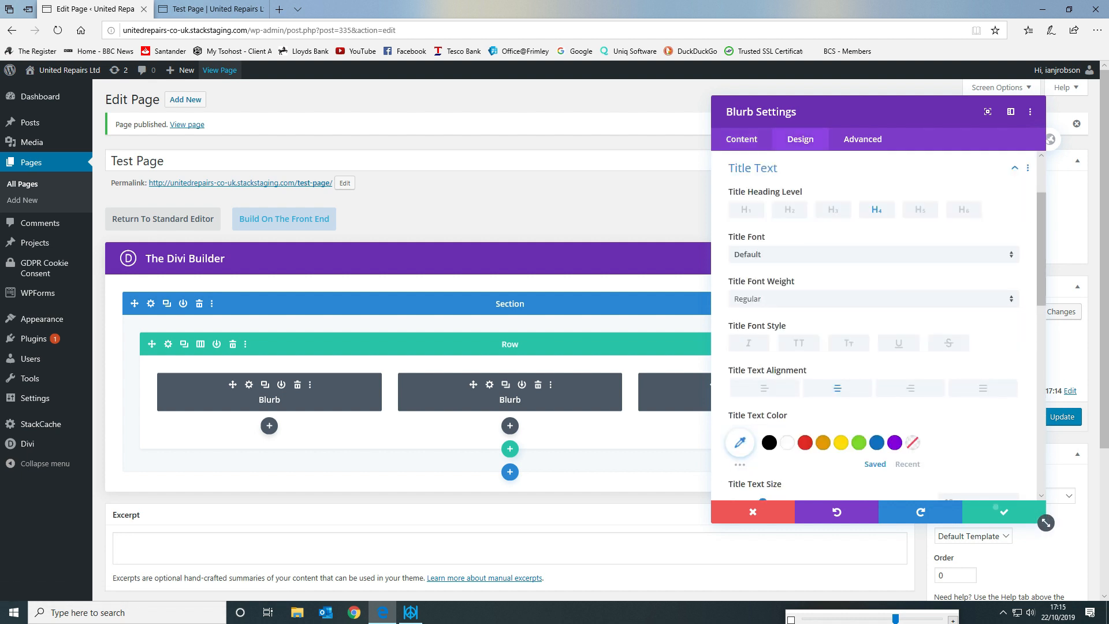
click(1040, 516)
Center the title text of the second column's blurb and save it.
click(730, 385)
click(800, 139)
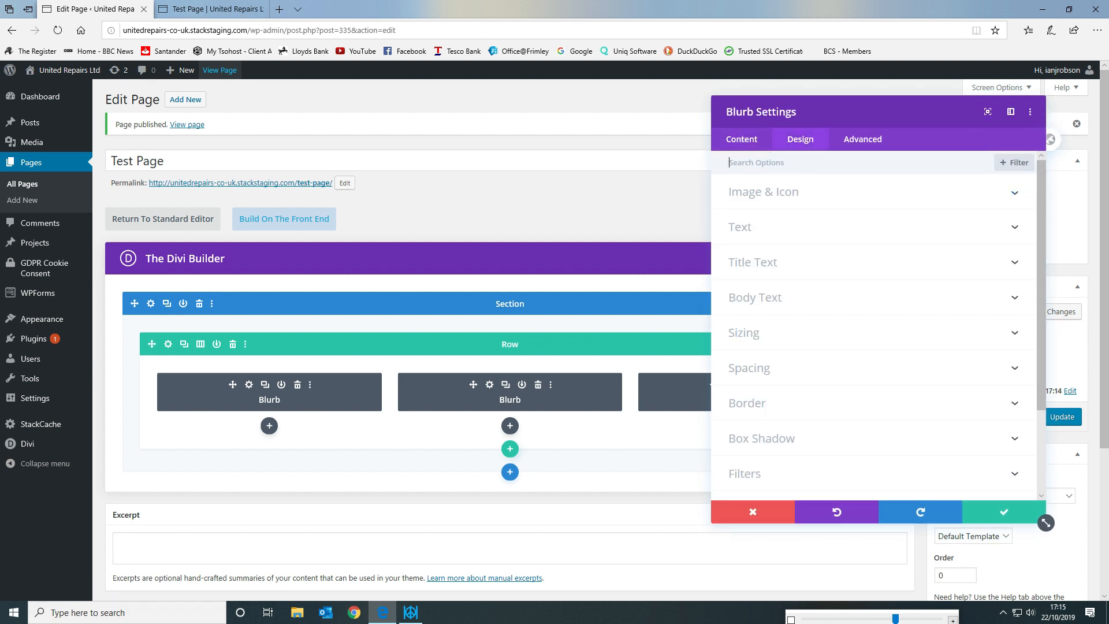
click(753, 263)
click(837, 388)
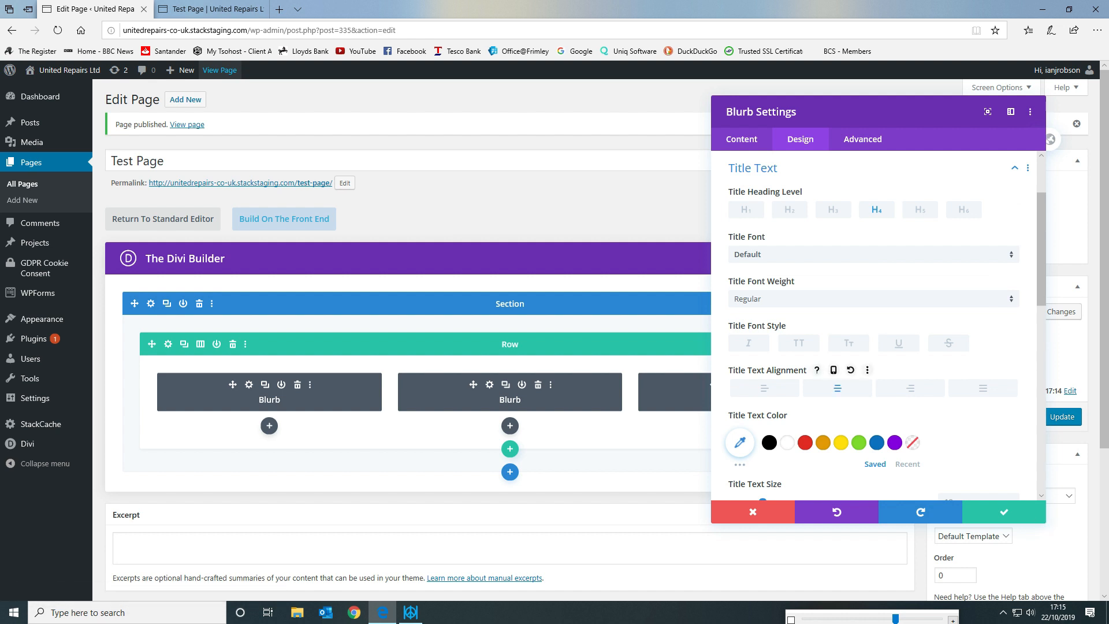
click(1040, 517)
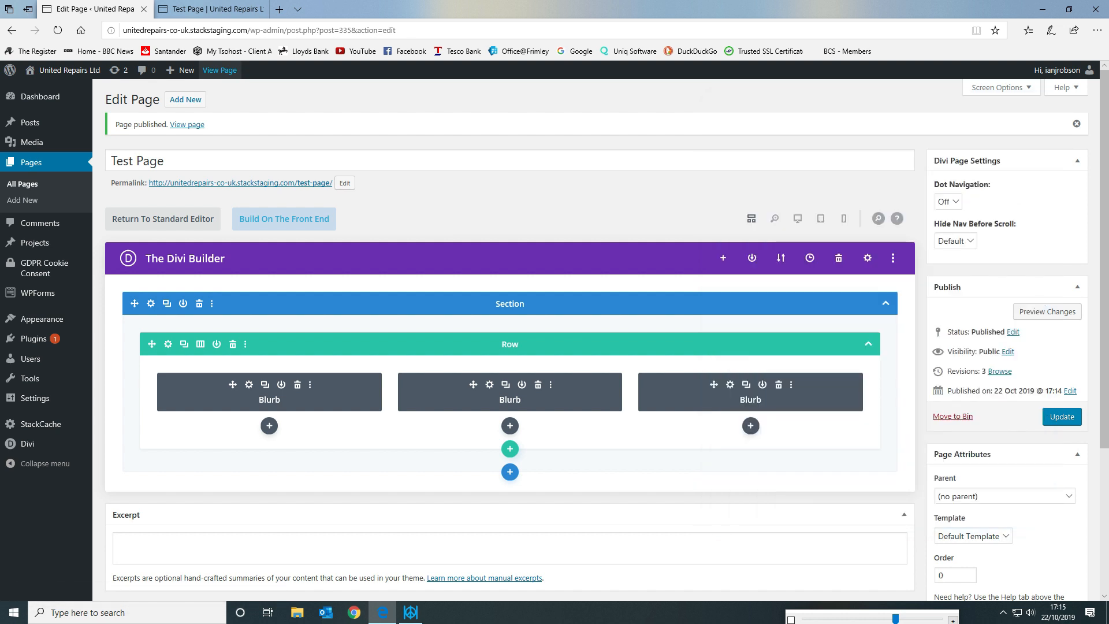
Center the title text of the third column's blurb and save it.
click(730, 385)
click(800, 140)
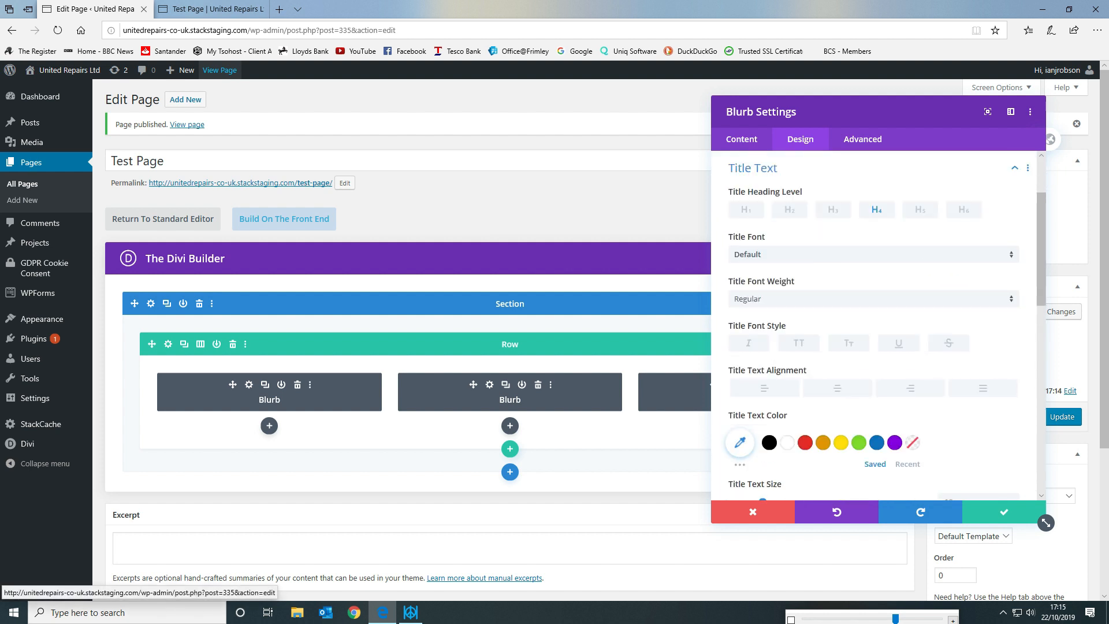
click(1040, 515)
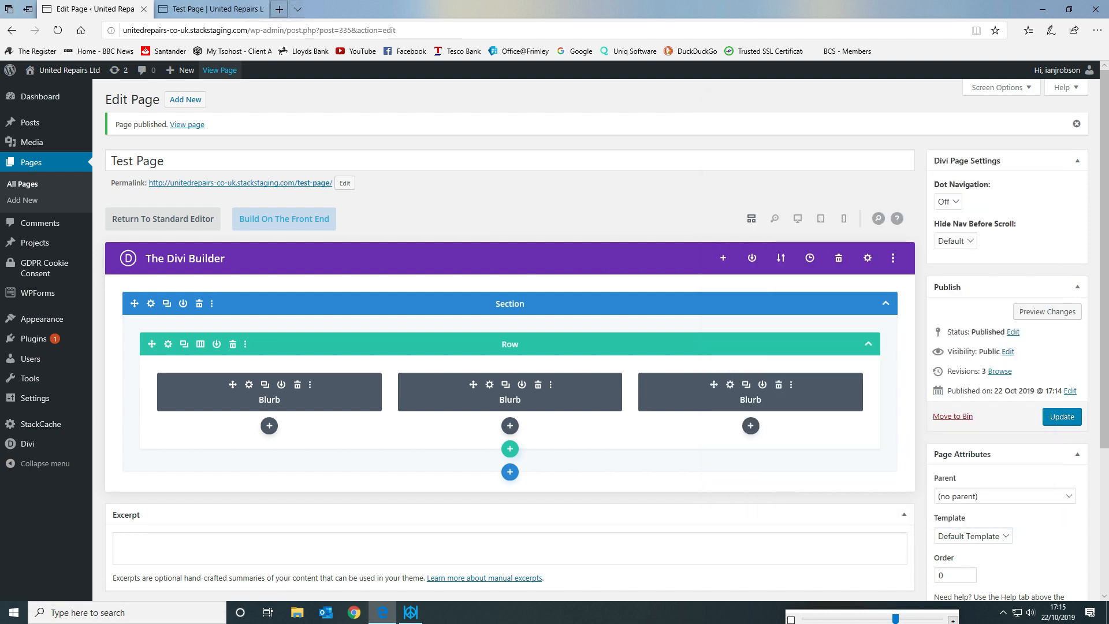
Append " >" to the title of the second column's blurb, save it, and update the page.
click(211, 8)
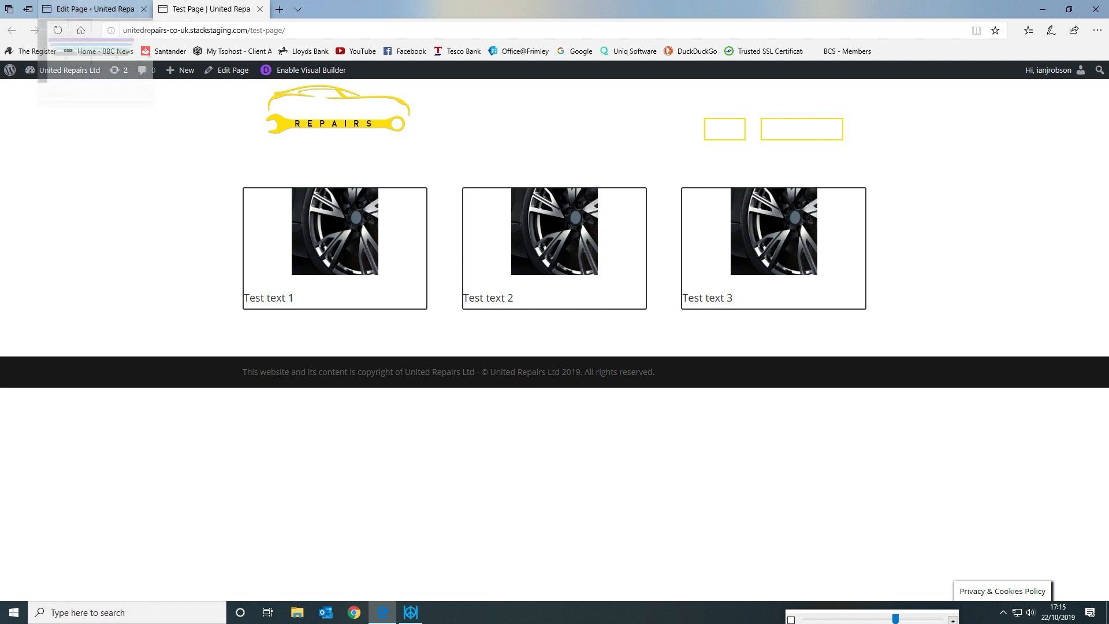
click(95, 9)
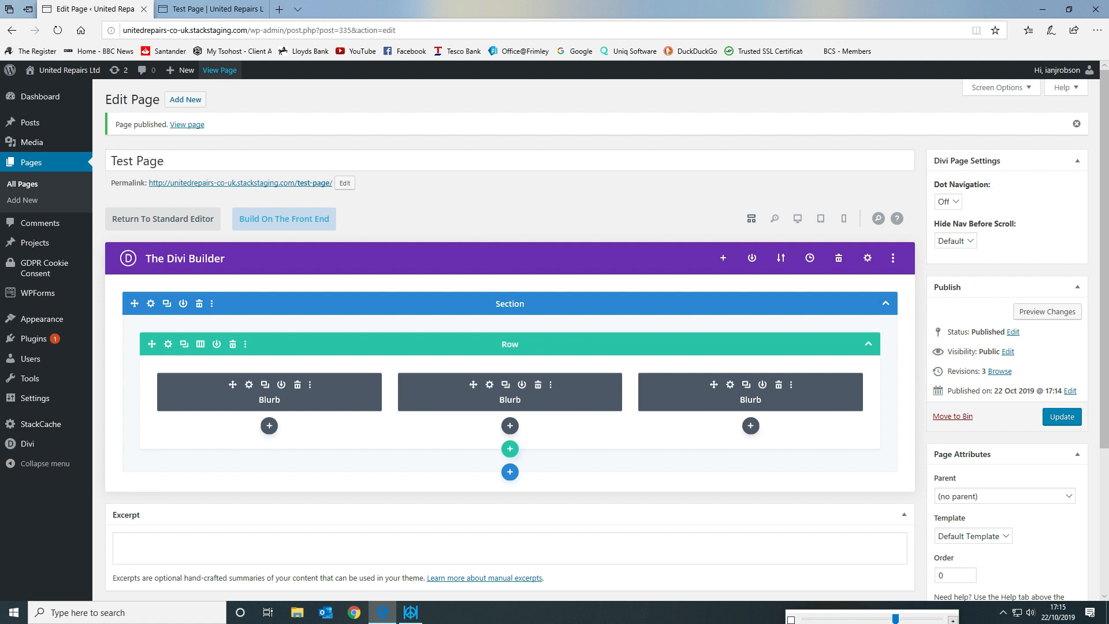
click(730, 385)
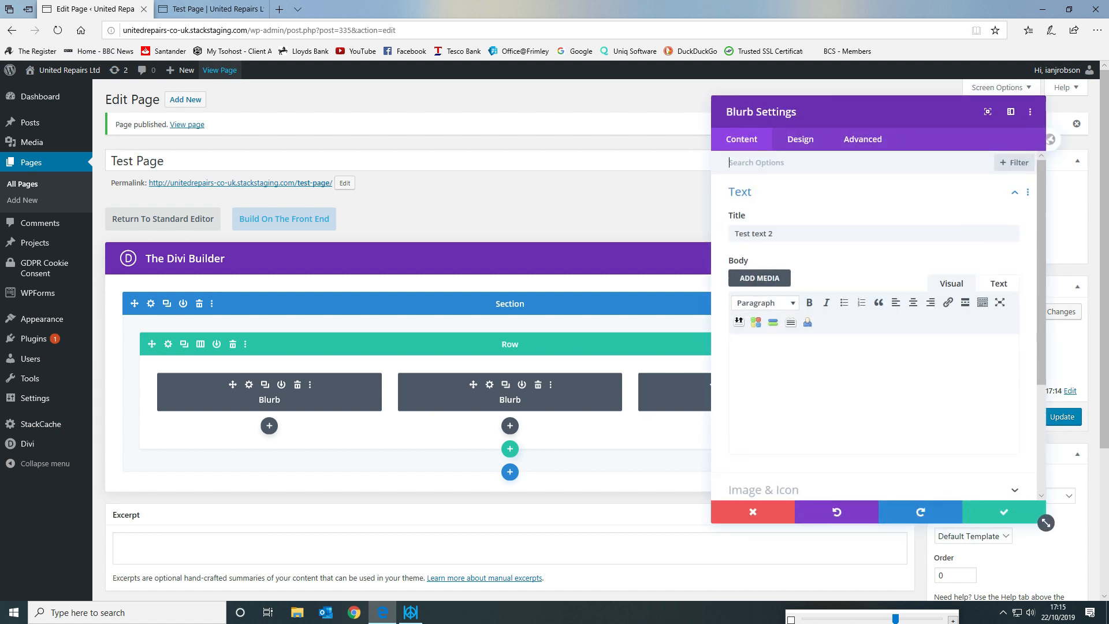
click(773, 233)
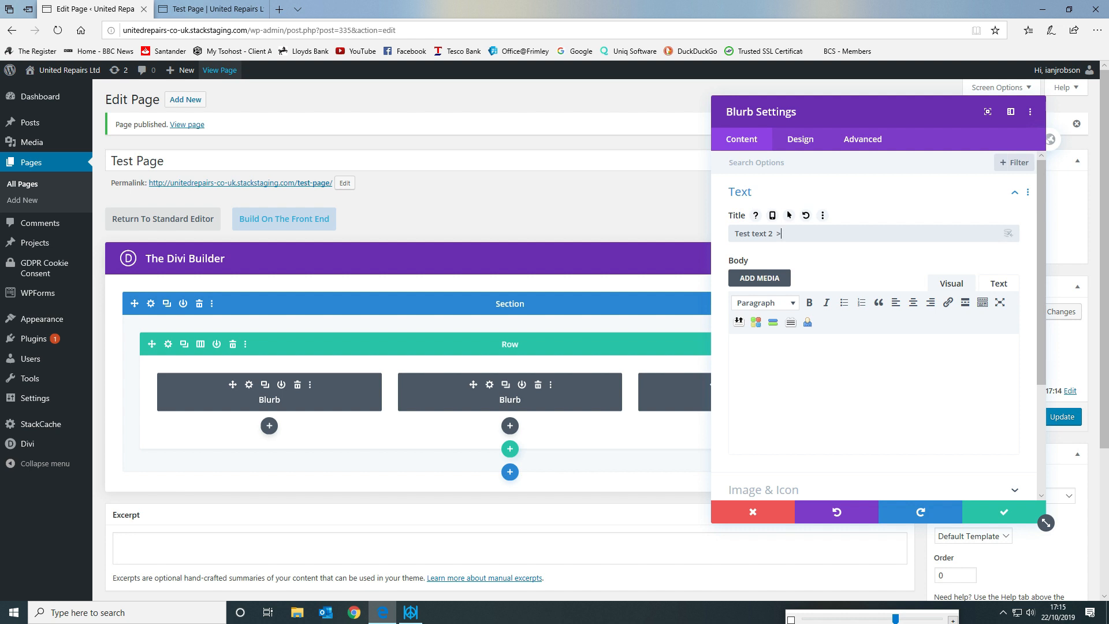
click(1003, 512)
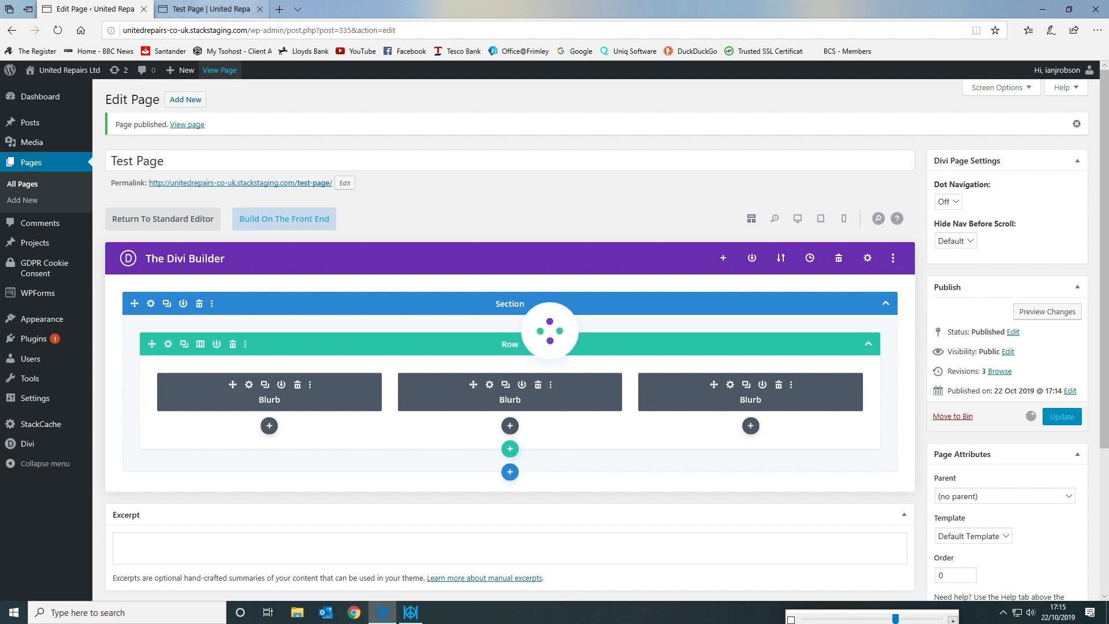
Reload the published test page, inspect how the second column's blurb renders, and return to the page editor.
click(211, 9)
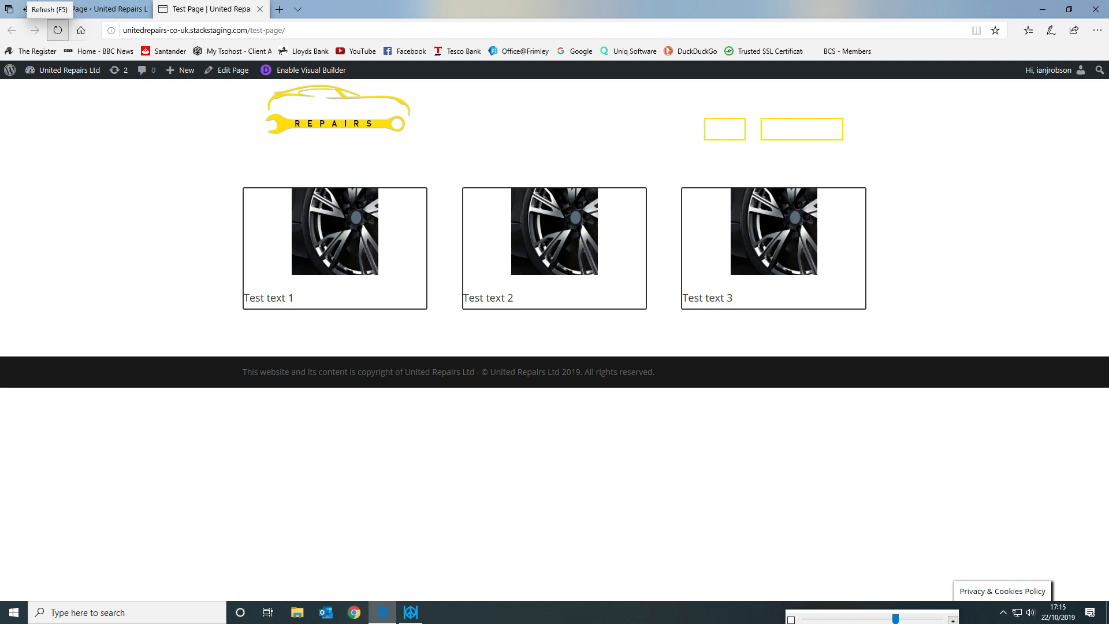
click(57, 30)
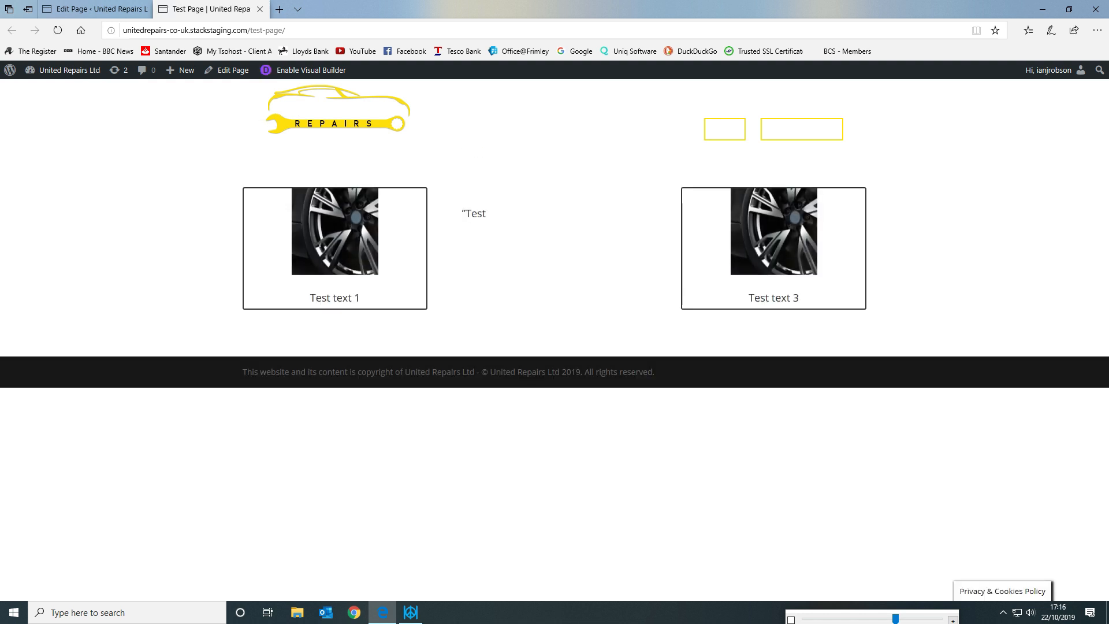
mouse_move(456, 214)
mouse_down()
mouse_move(487, 215)
mouse_move(471, 213)
mouse_up()
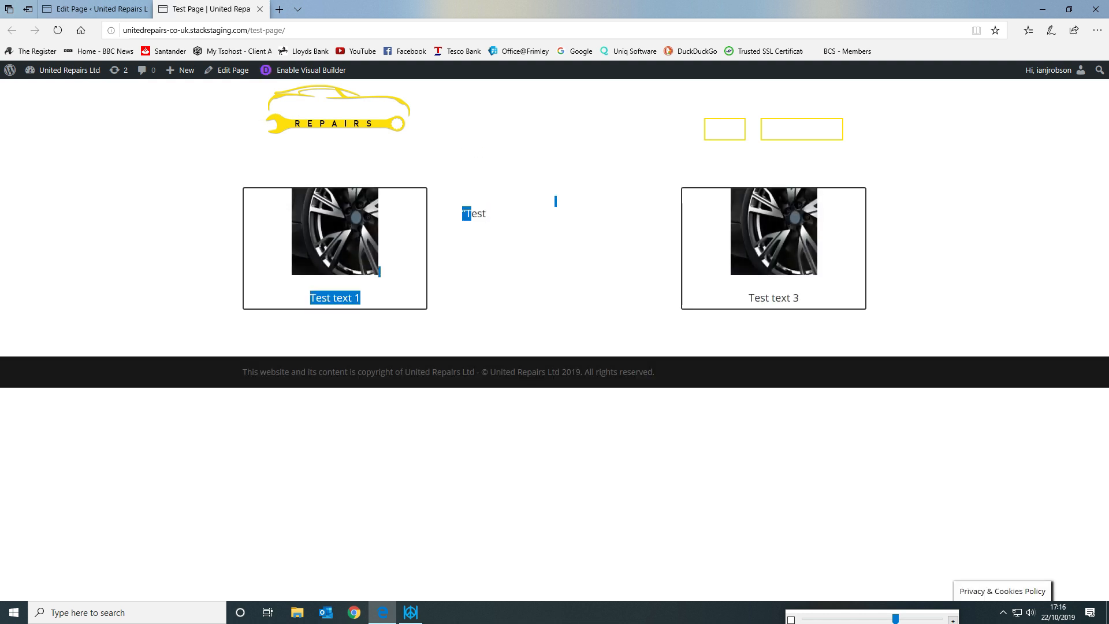
click(555, 201)
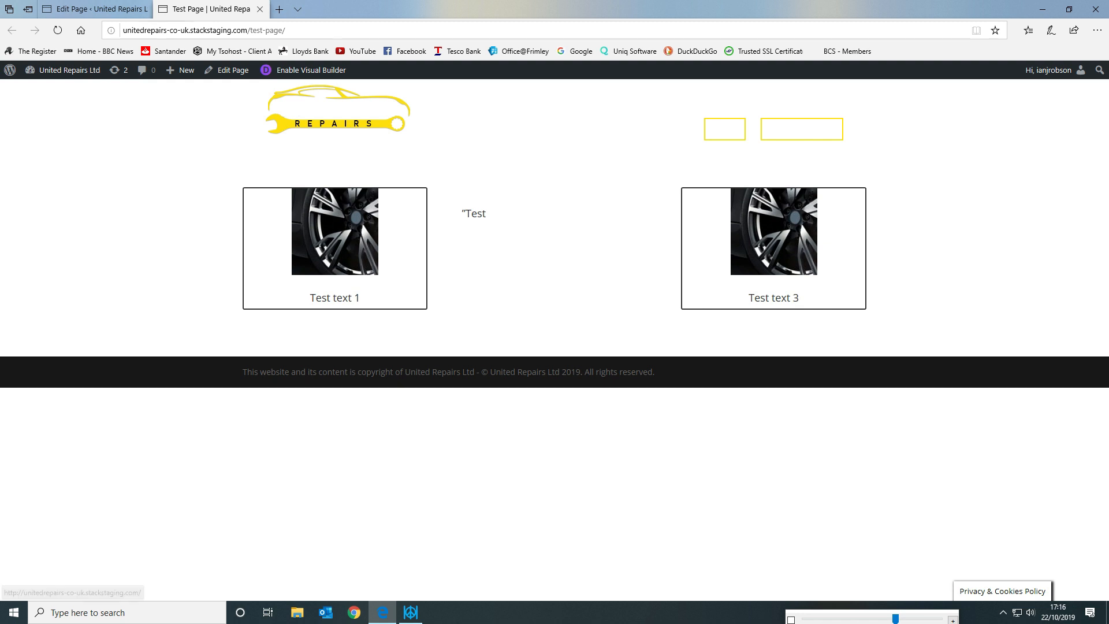
click(103, 9)
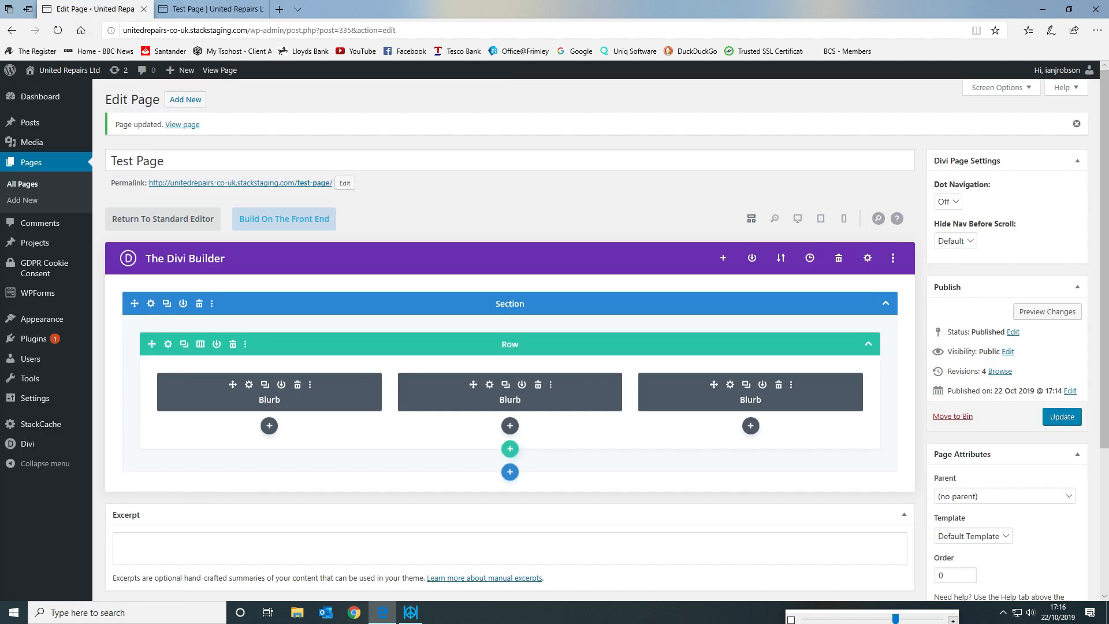
Replace the ">" in the second column's blurb title with "&gt", save it, and update the page.
click(489, 385)
click(782, 233)
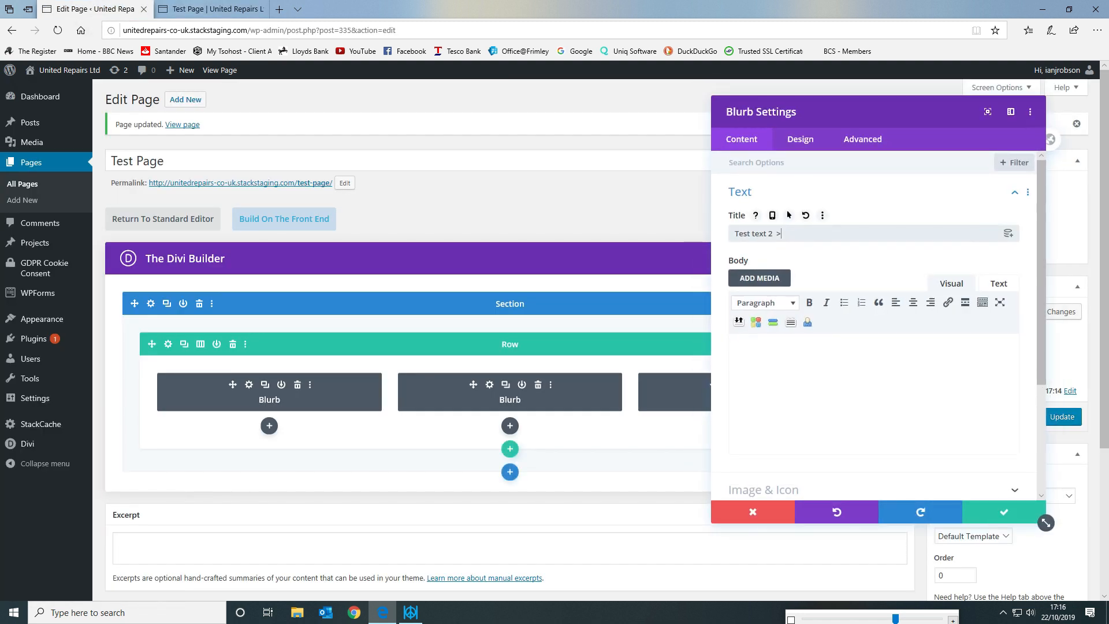
key(shift+Left)
key(shift+Left)
key(Right)
text(&gt)
click(1004, 512)
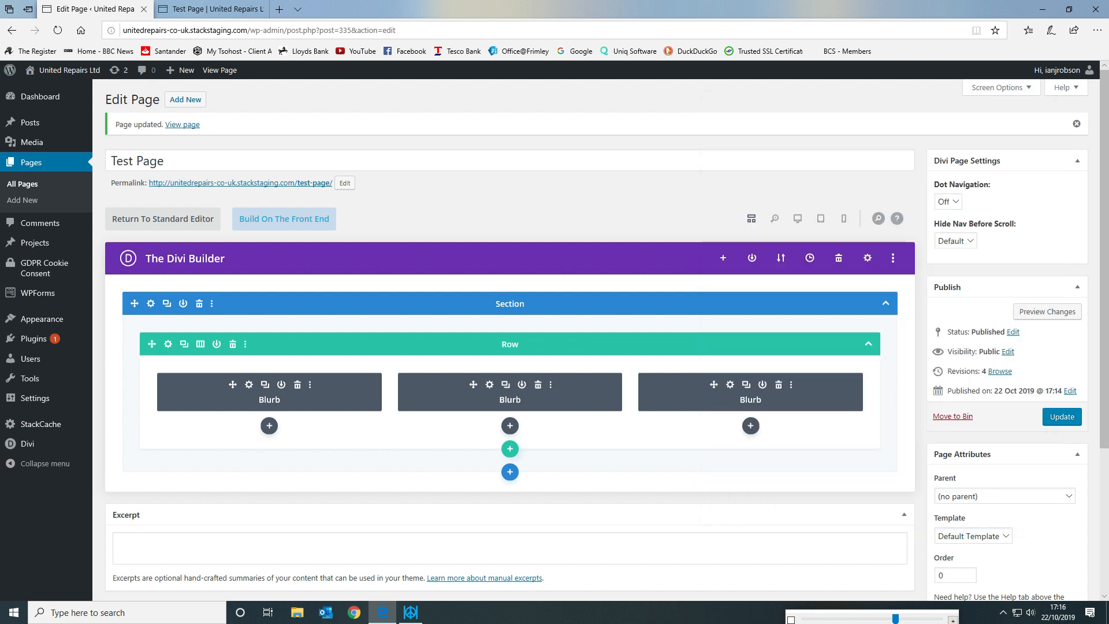
click(1062, 416)
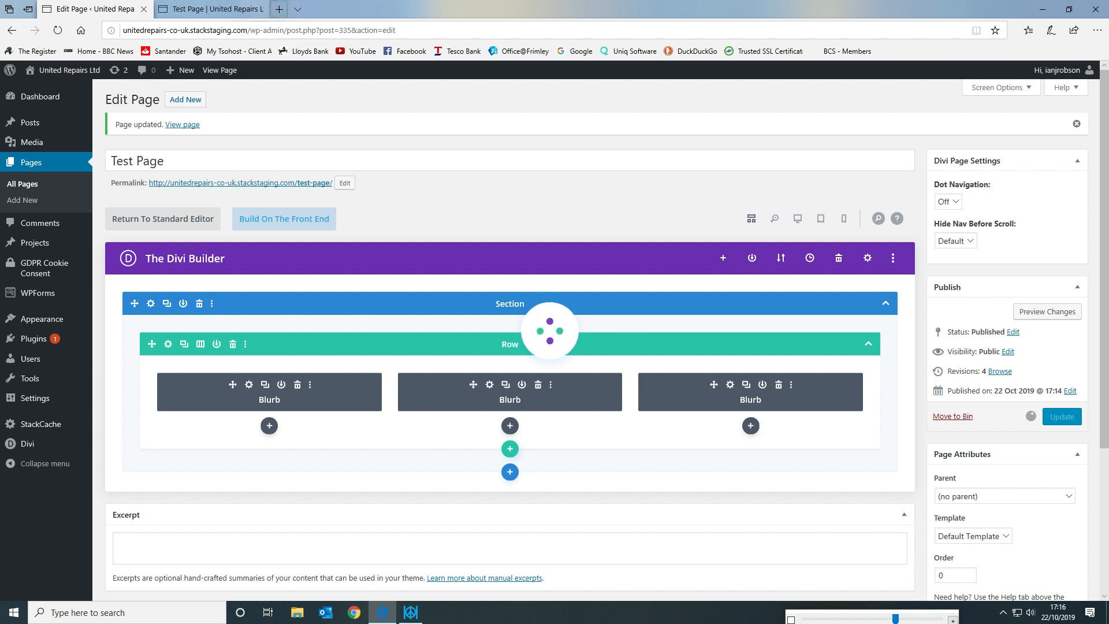
Reload the published test page, check the ending of the second blurb's title, and return to the page editor.
mouse_move(212, 10)
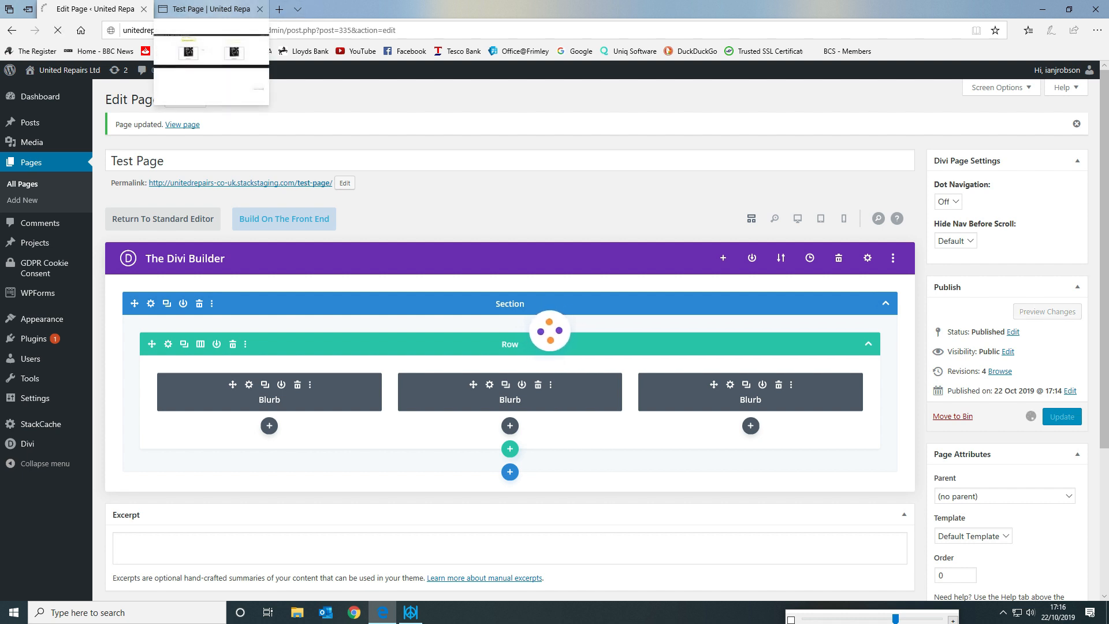
click(212, 9)
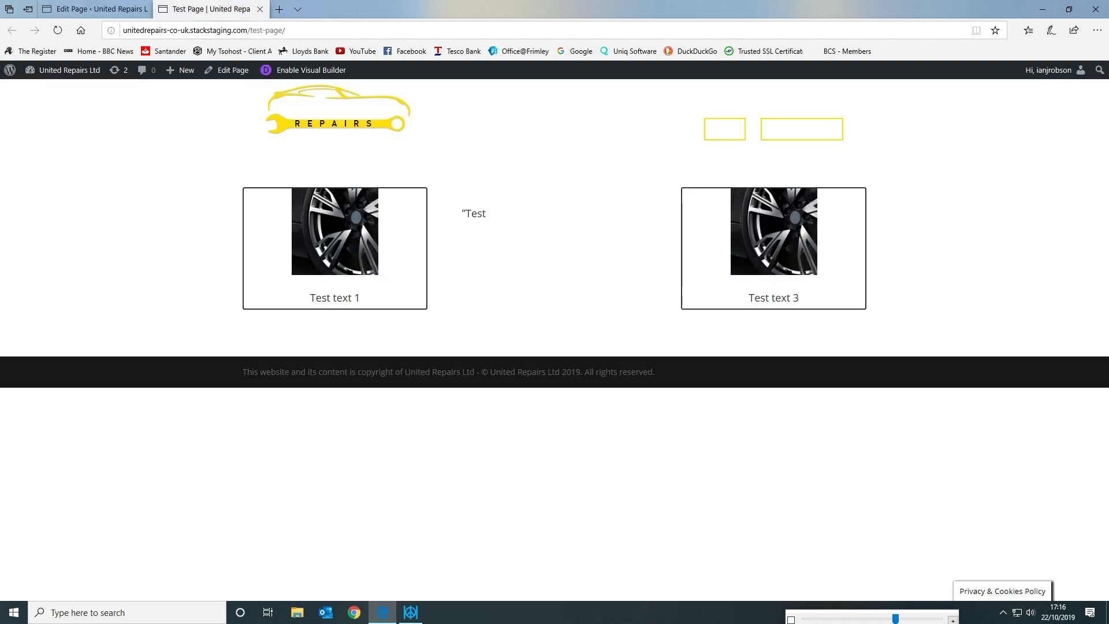
click(58, 30)
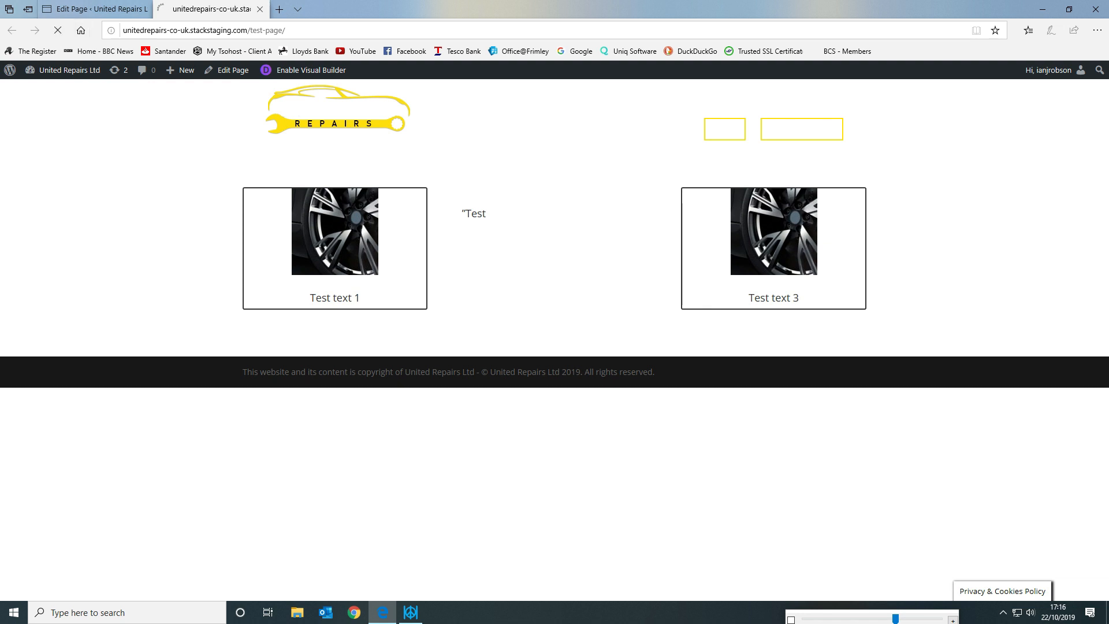
drag(585, 298, 578, 298)
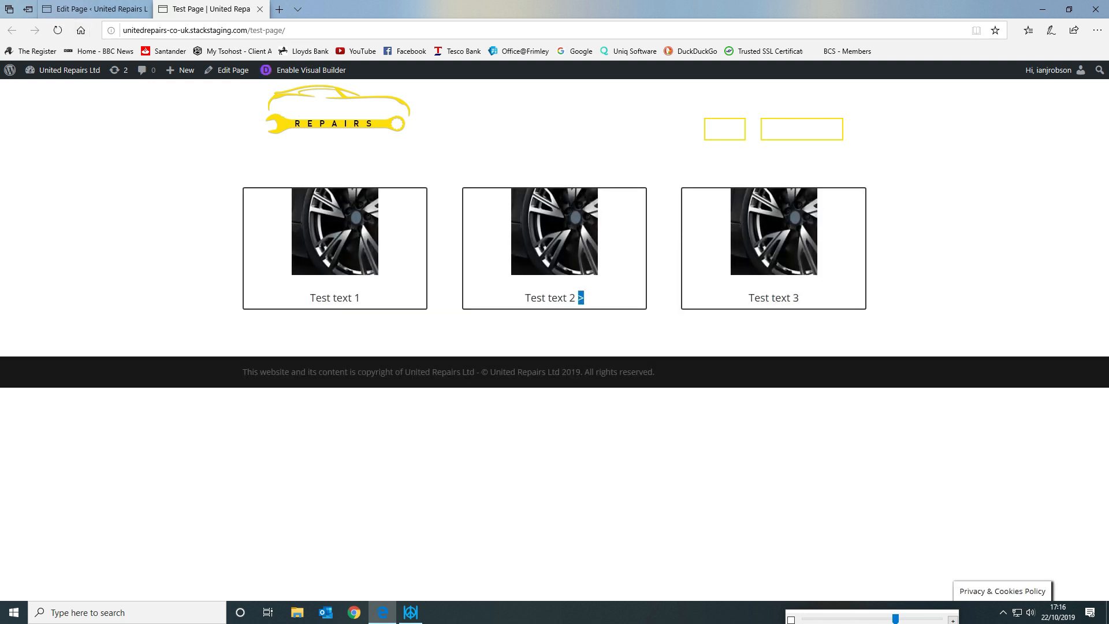
click(581, 298)
drag(578, 298, 585, 298)
click(101, 10)
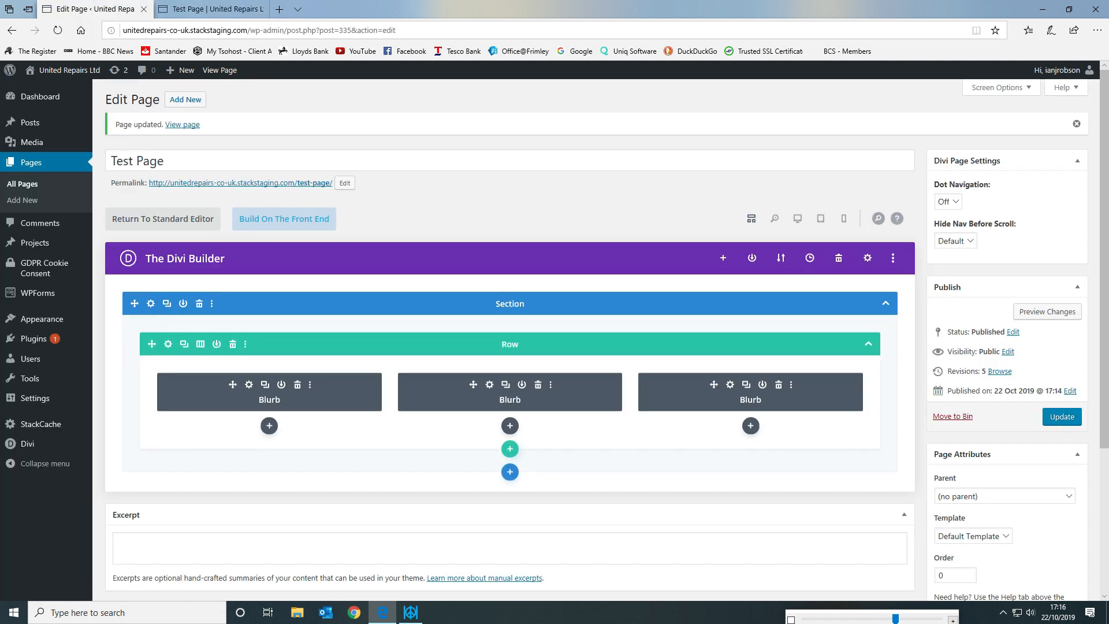
Review the "&gt" code in the second blurb's title, close its settings without saving, and view the published page again.
click(490, 385)
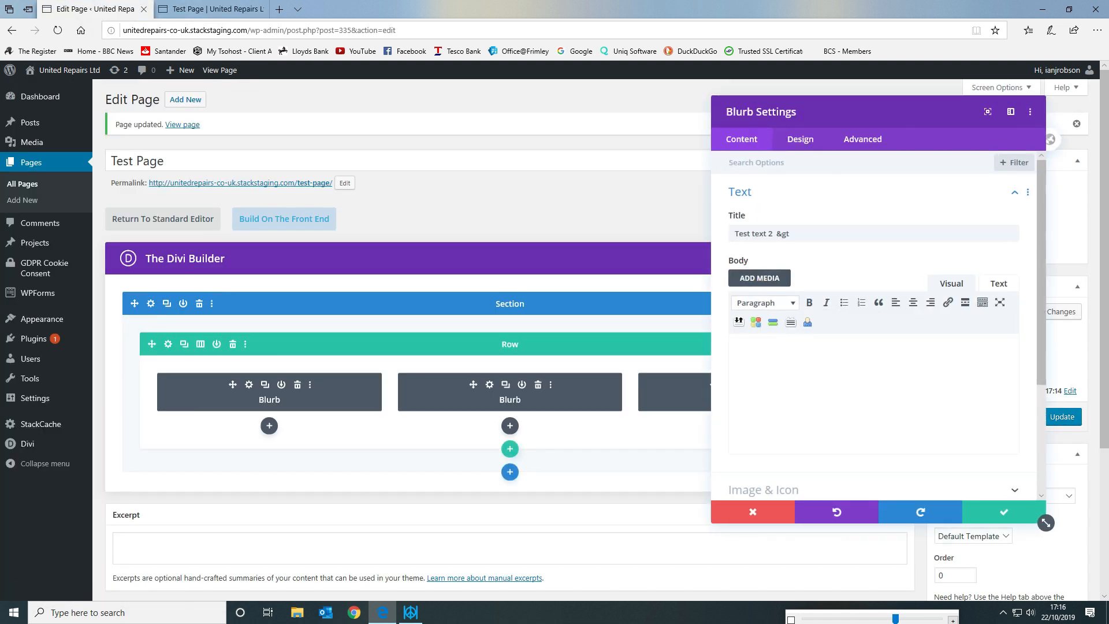
double_click(783, 233)
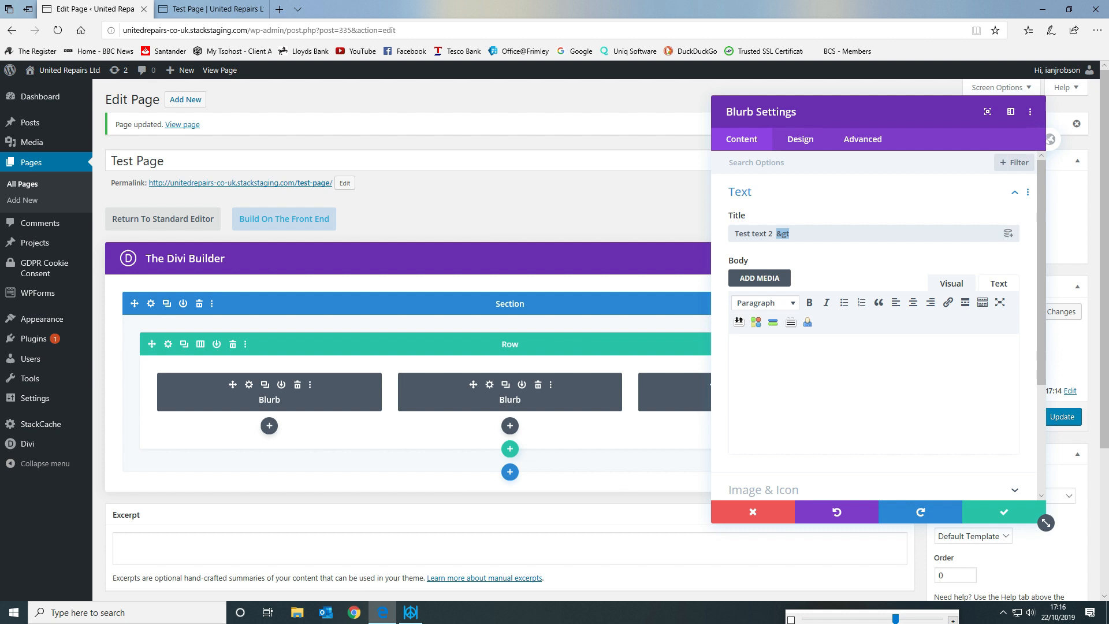
click(753, 512)
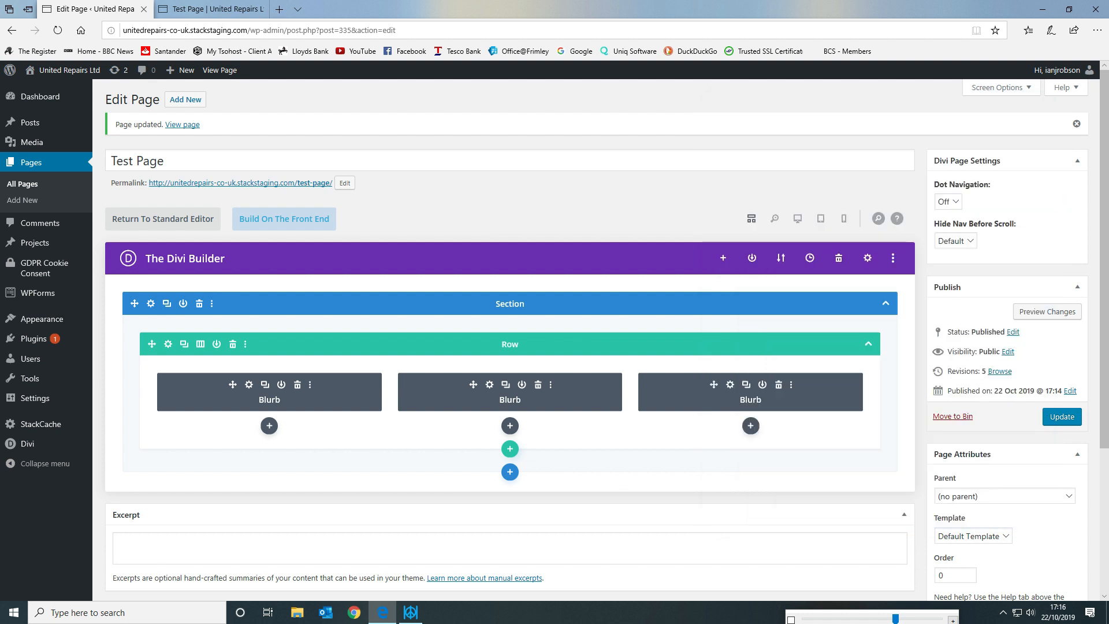
click(218, 9)
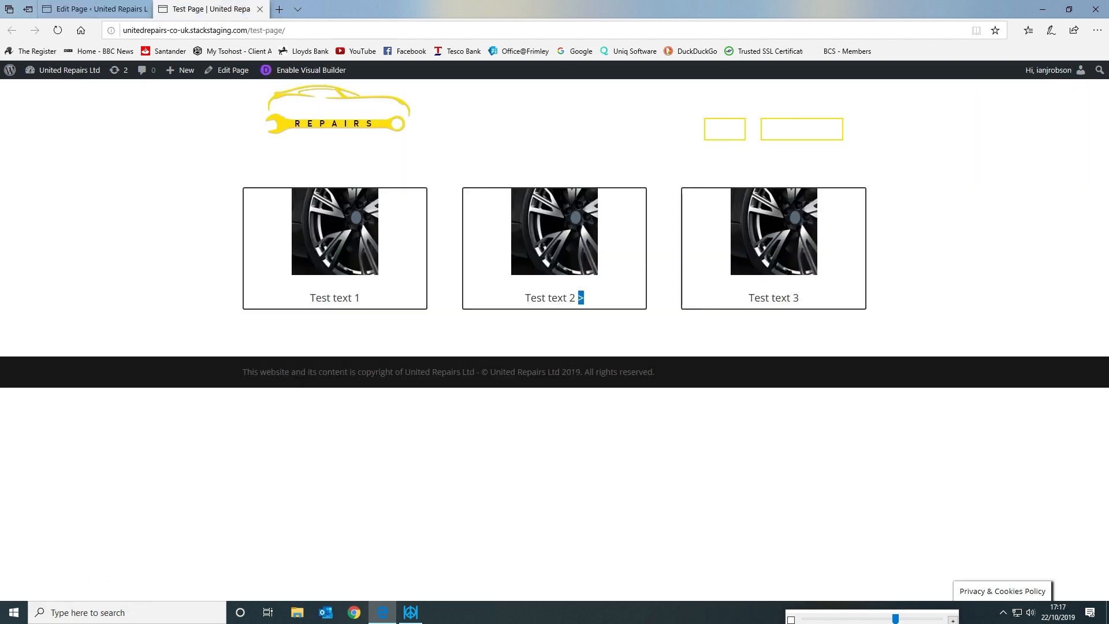
click(445, 162)
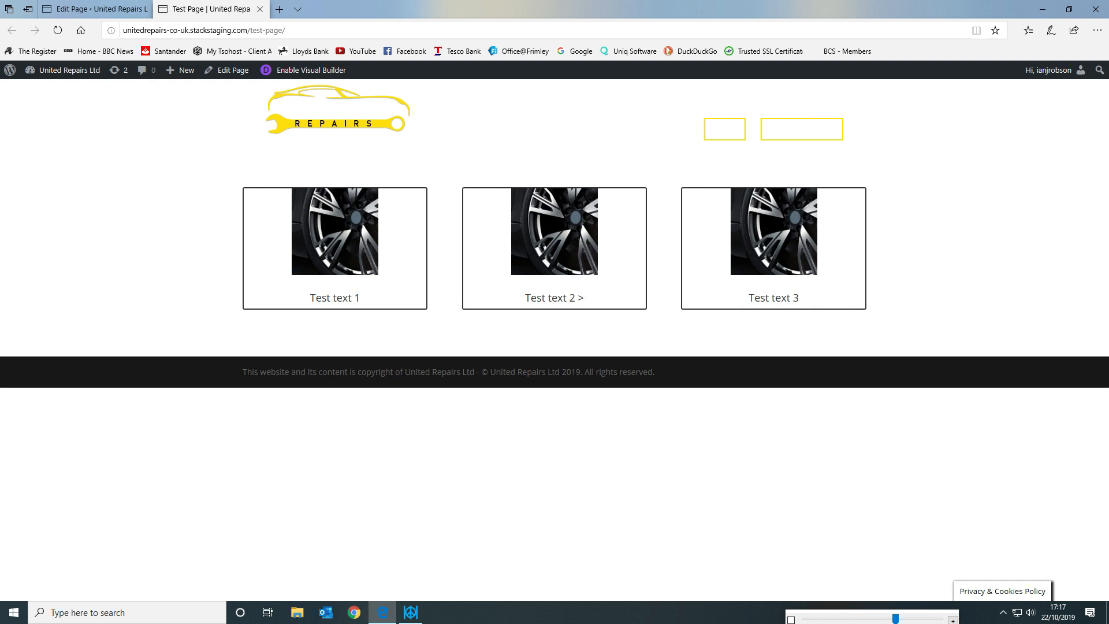